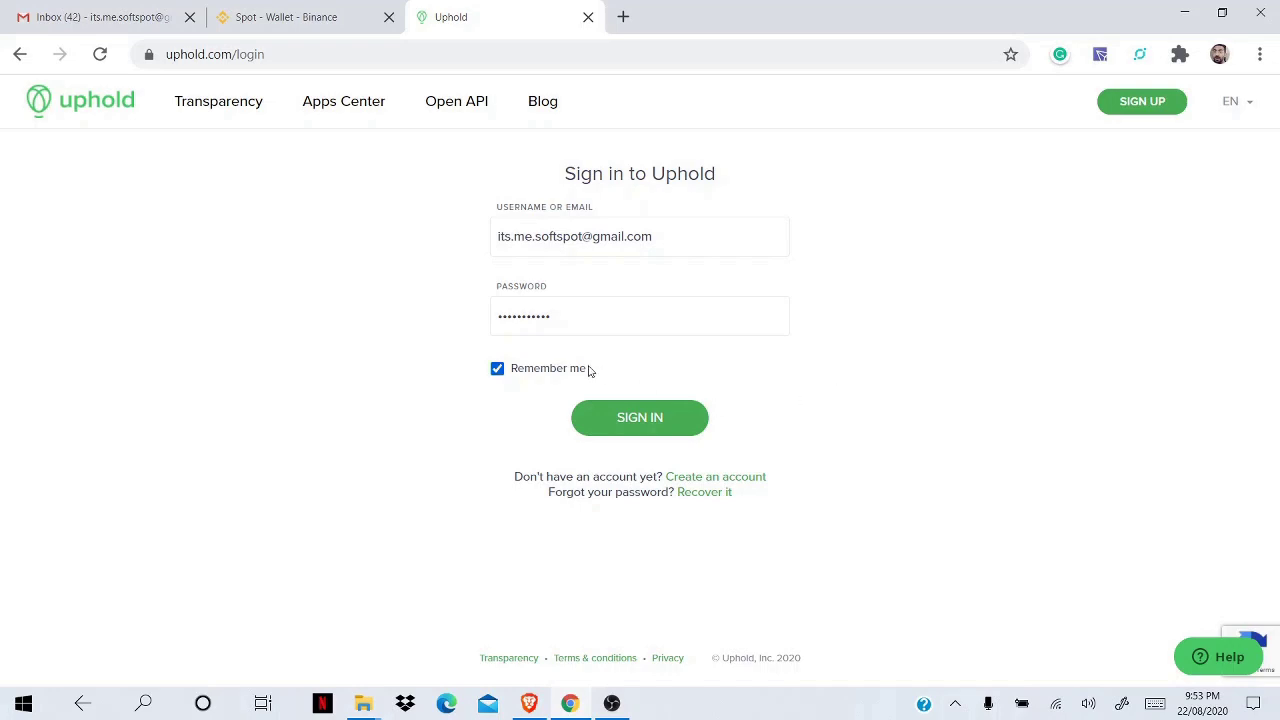
Sign in to Uphold and load the wallet dashboard showing the $15.32 balance
{"action": "left_click", "coordinate": [664, 419]}
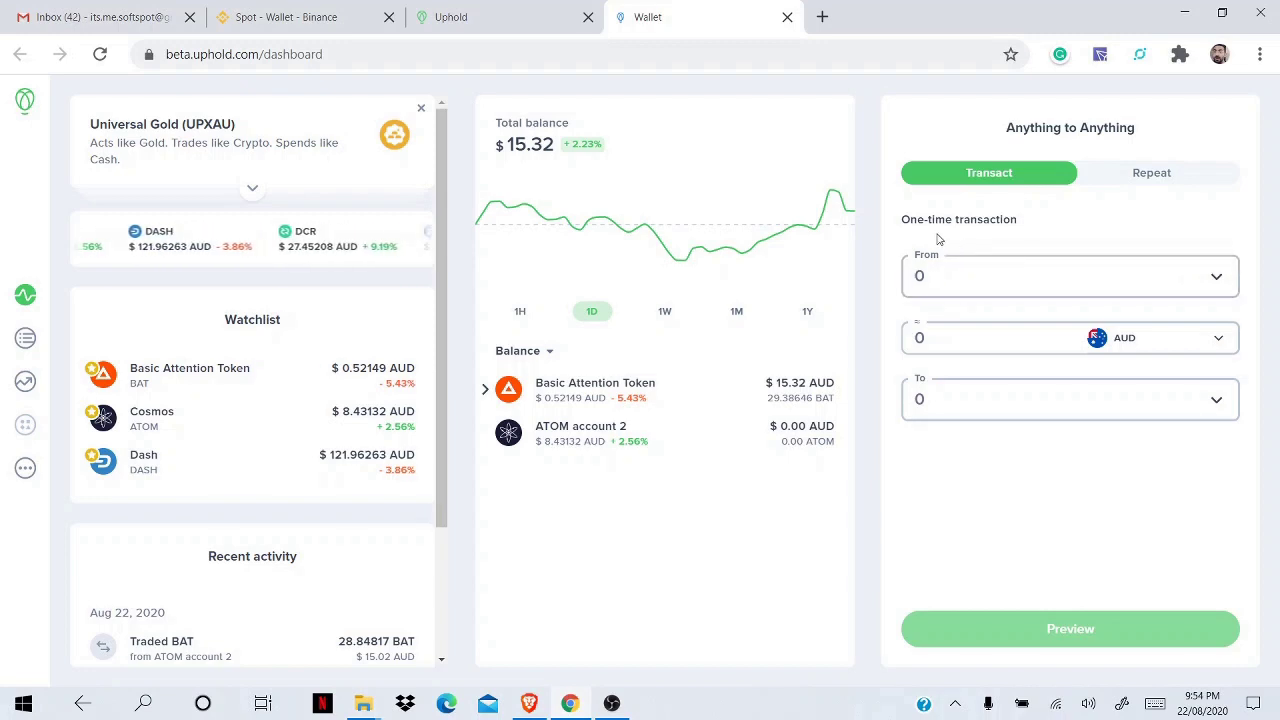
Send from the Brave Browser BAT account, with 25 as the amount
{"action": "left_click", "coordinate": [1034, 277]}
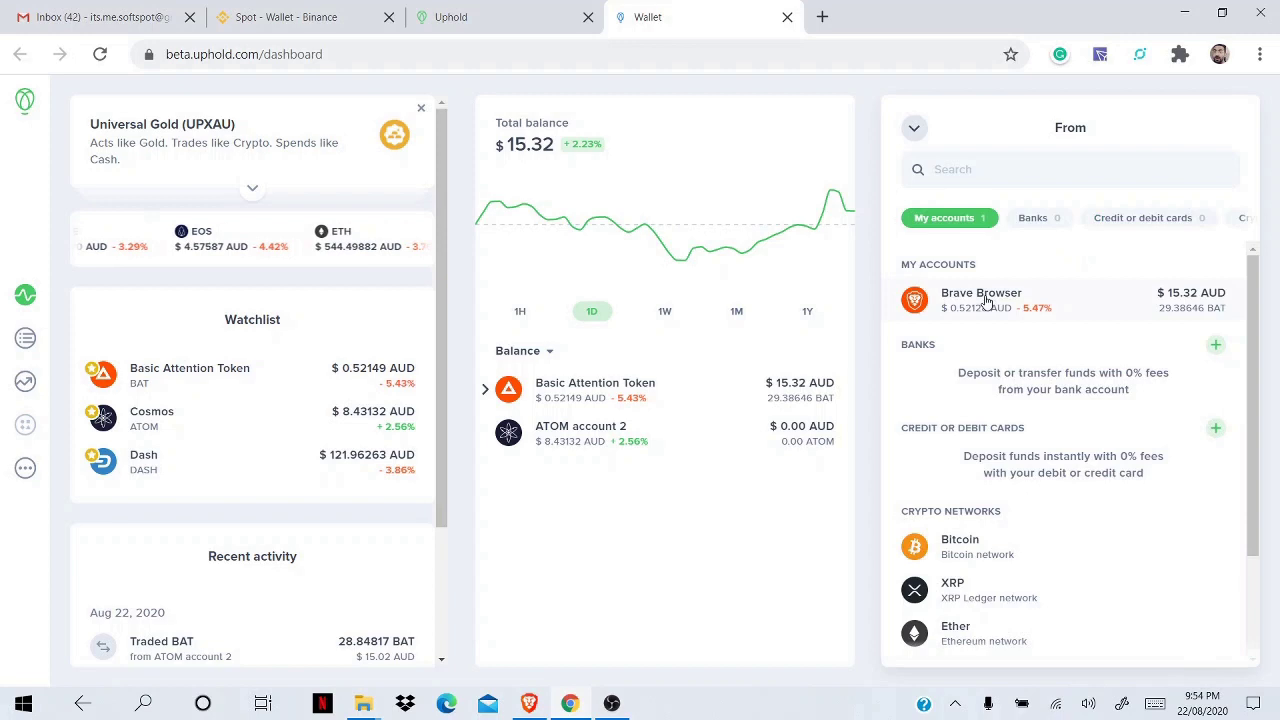
{"action": "left_click", "coordinate": [985, 300]}
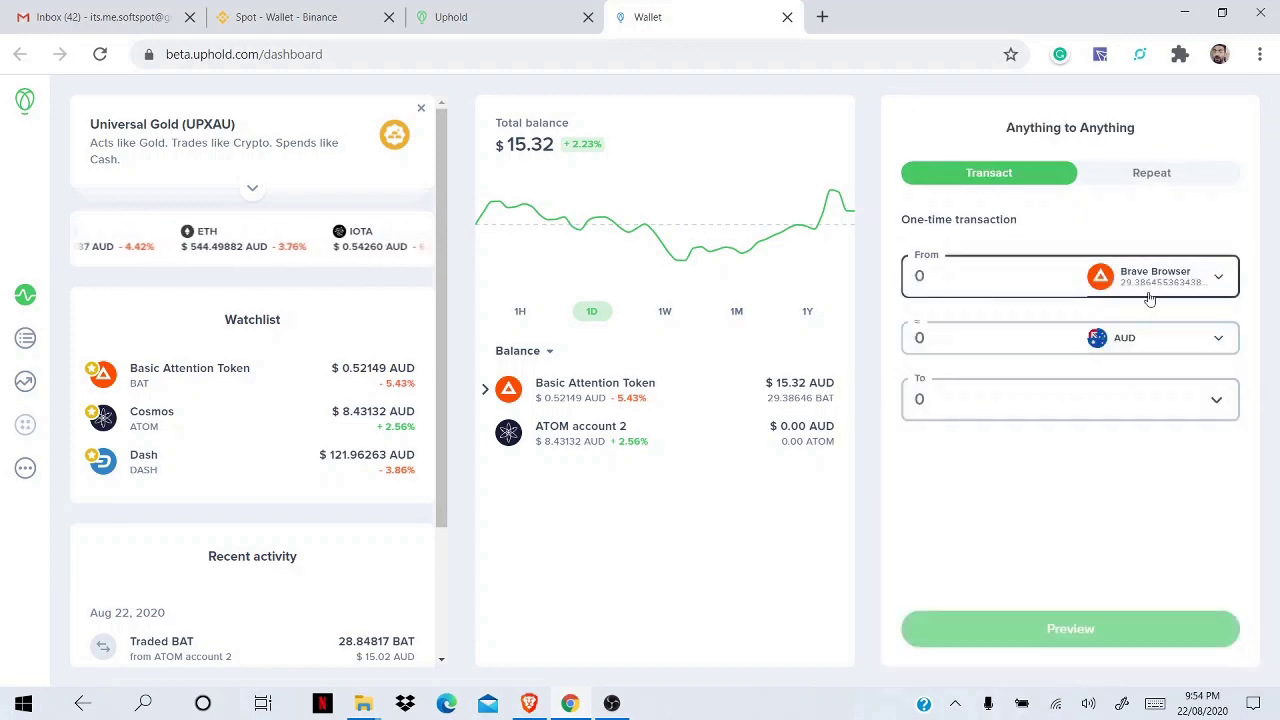
{"action": "left_click", "coordinate": [939, 280]}
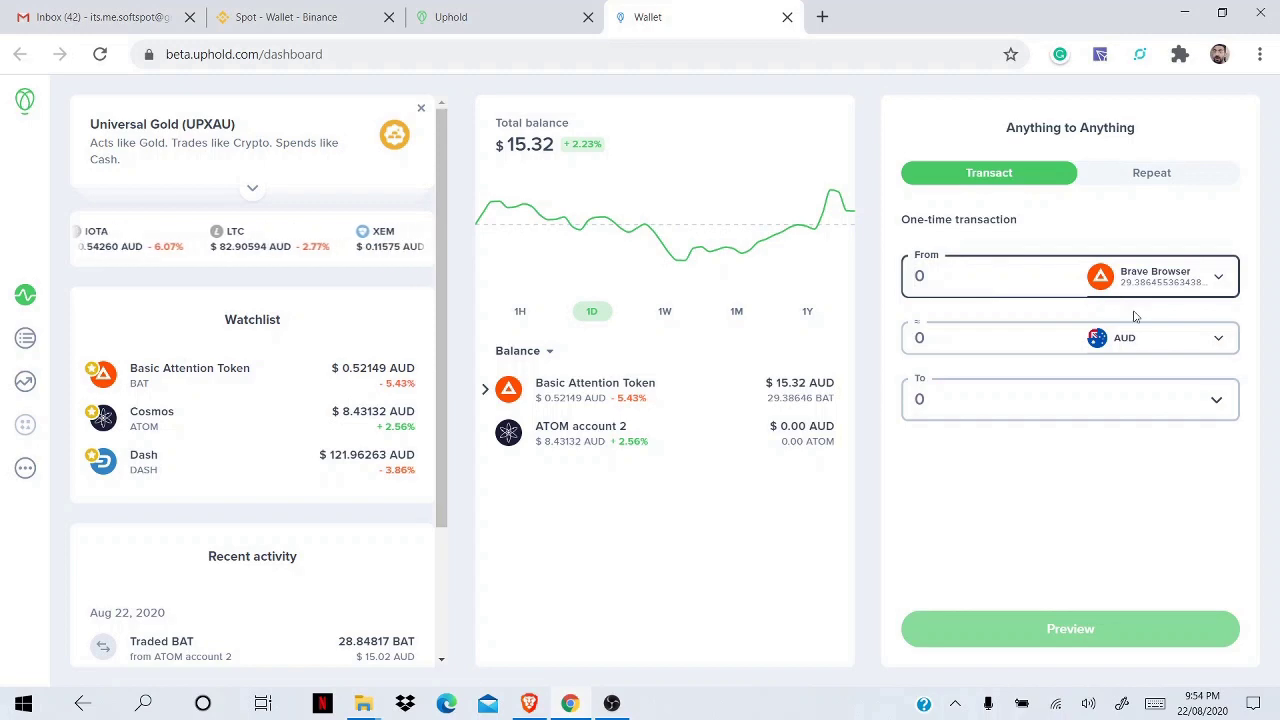
{"action": "type", "text": "25"}
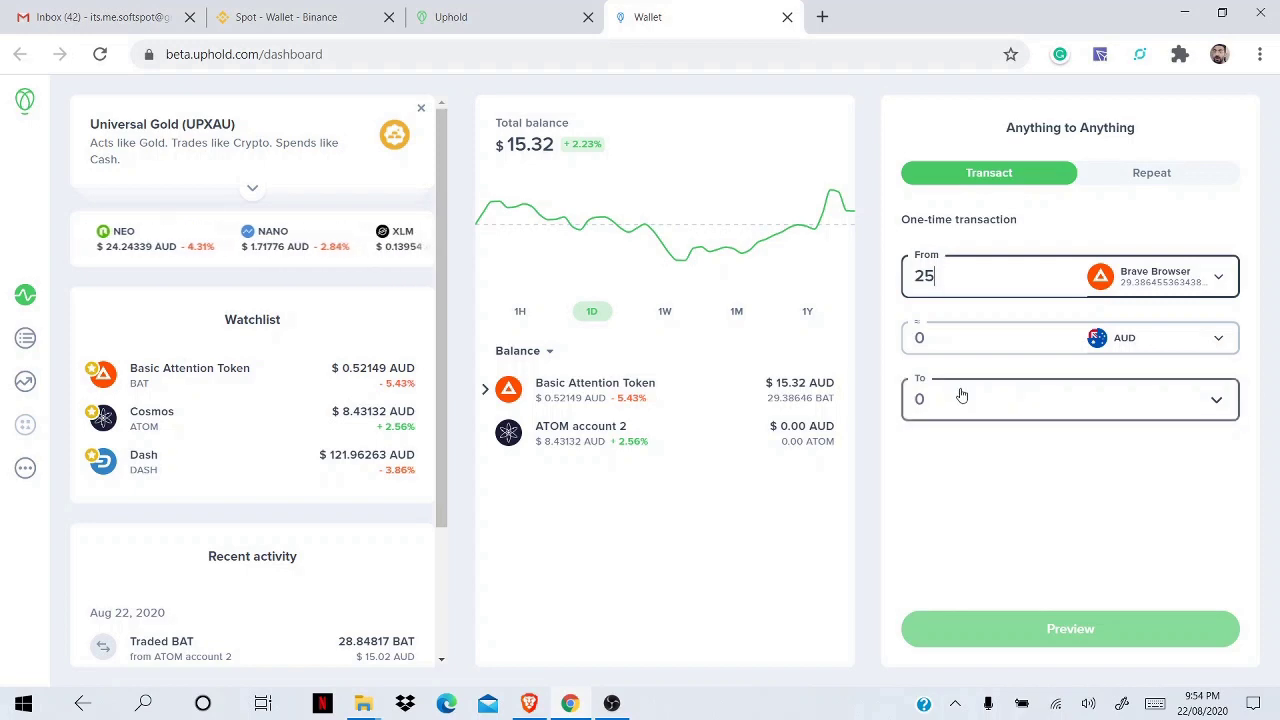
Choose XRP on the XRP Ledger network as destination, converting 25 BAT to 32.665195 XRP
{"action": "left_click", "coordinate": [1010, 402]}
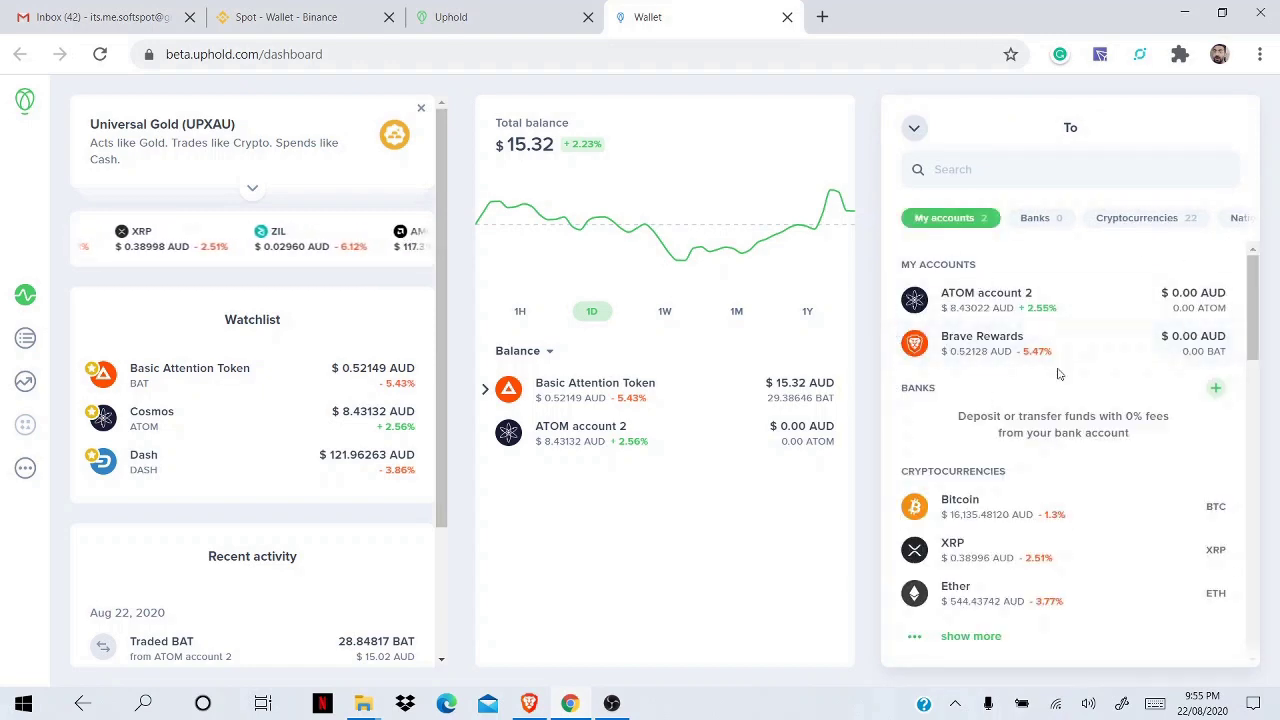
{"action": "scroll", "coordinate": [1050, 385], "scroll_direction": "down", "scroll_amount": 2}
{"action": "scroll", "coordinate": [1060, 360], "scroll_direction": "down", "scroll_amount": 2}
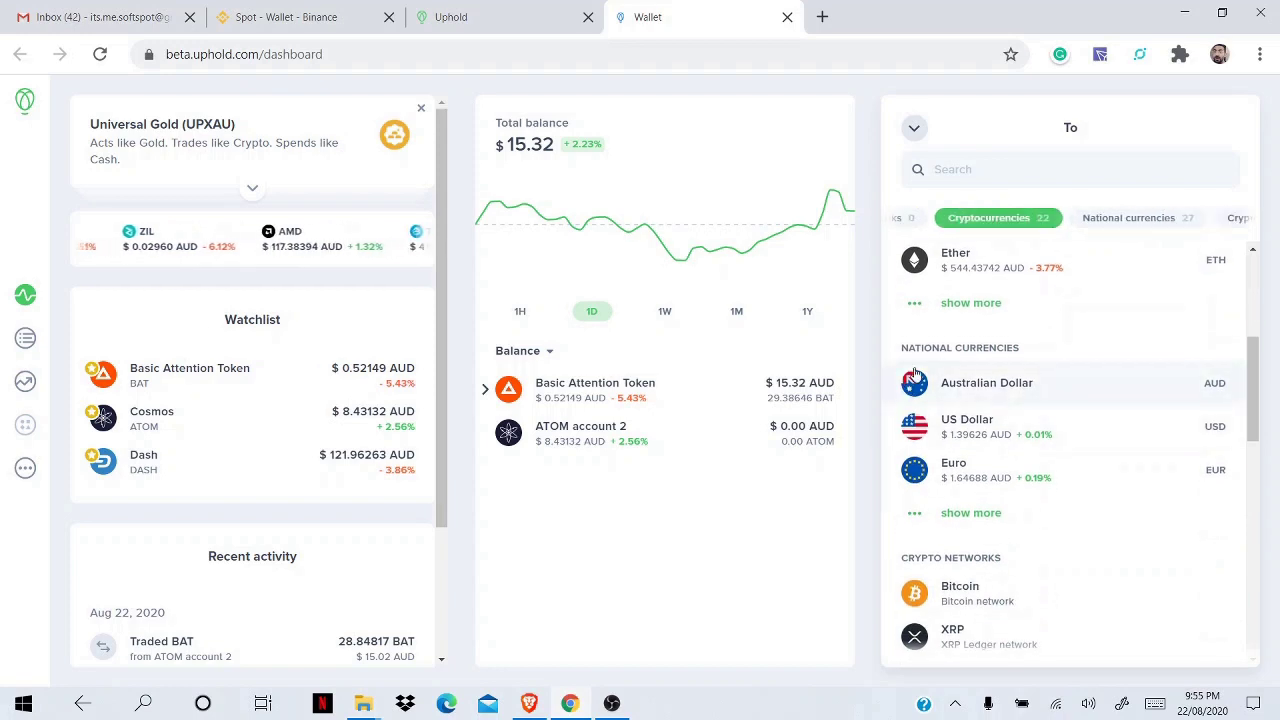
{"action": "scroll", "coordinate": [1075, 368], "scroll_direction": "down", "scroll_amount": 2}
{"action": "scroll", "coordinate": [1071, 368], "scroll_direction": "down", "scroll_amount": 2}
{"action": "scroll", "coordinate": [1066, 374], "scroll_direction": "up", "scroll_amount": 2}
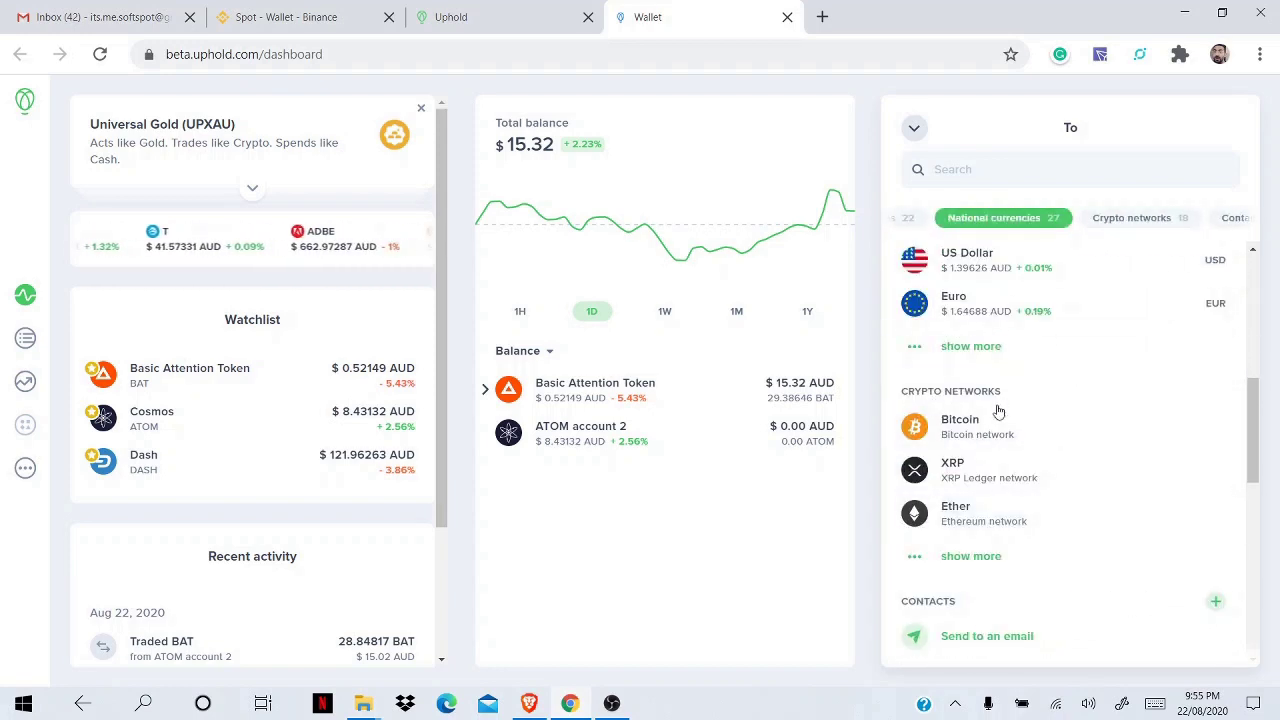
{"action": "left_click_drag", "start_coordinate": [901, 390], "coordinate": [1006, 390]}
{"action": "left_click_drag", "start_coordinate": [1006, 390], "coordinate": [902, 396]}
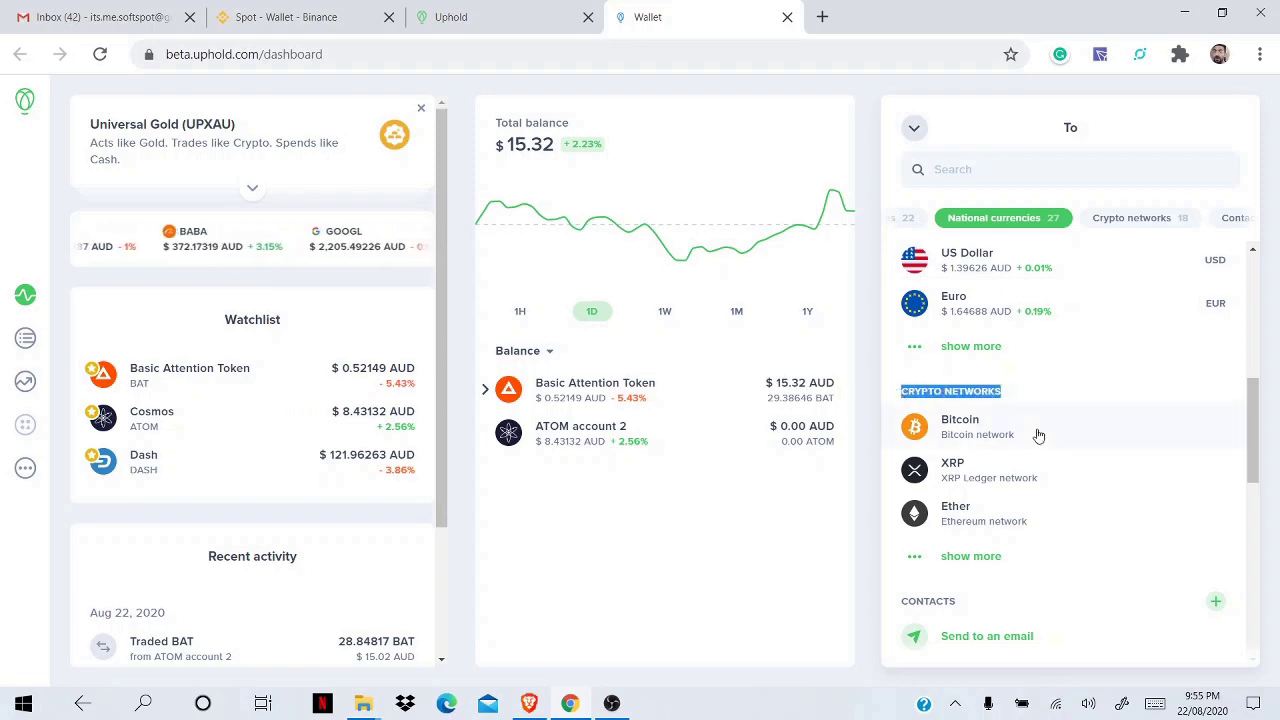
{"action": "left_click", "coordinate": [990, 558]}
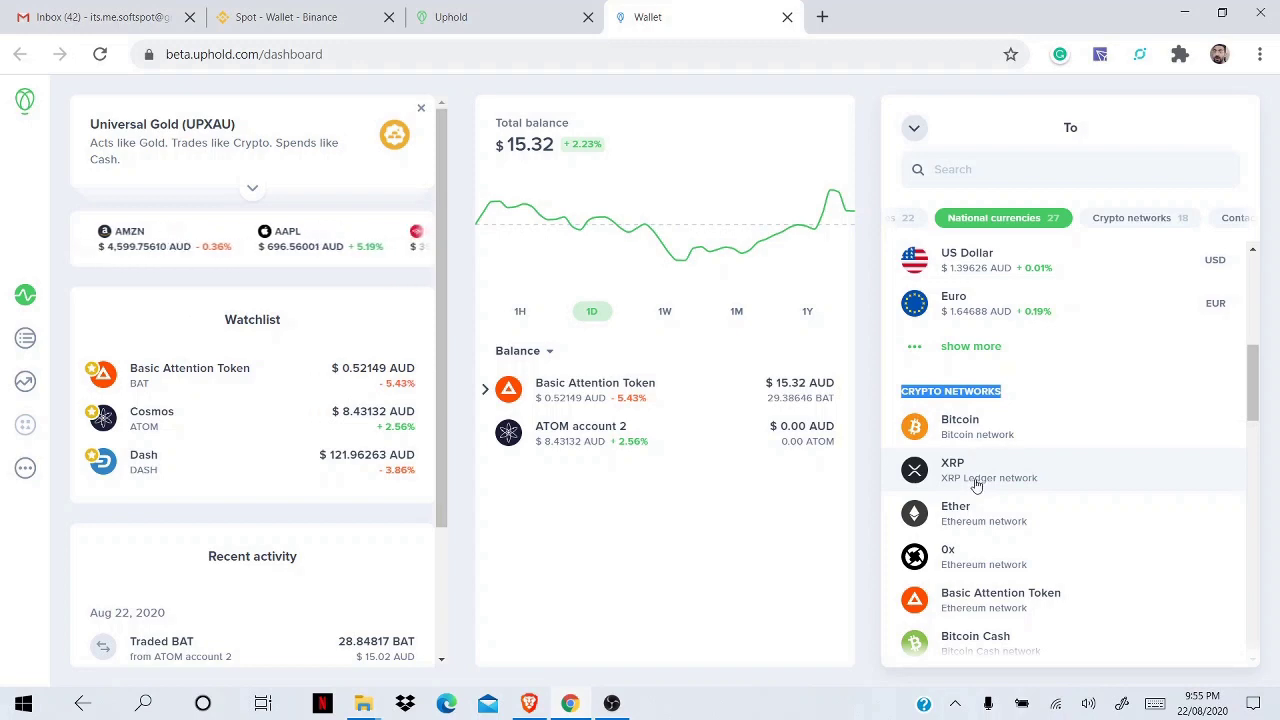
{"action": "scroll", "coordinate": [976, 484], "scroll_direction": "down", "scroll_amount": 1}
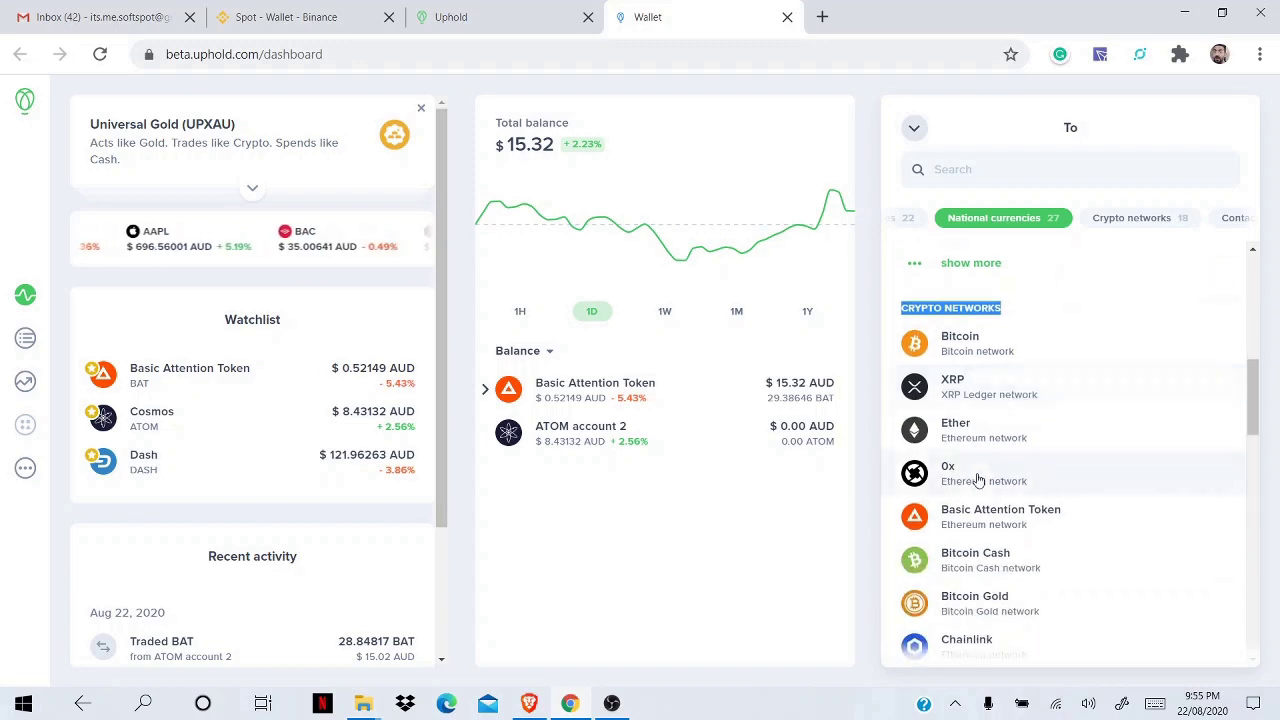
{"action": "scroll", "coordinate": [1002, 500], "scroll_direction": "up", "scroll_amount": 1}
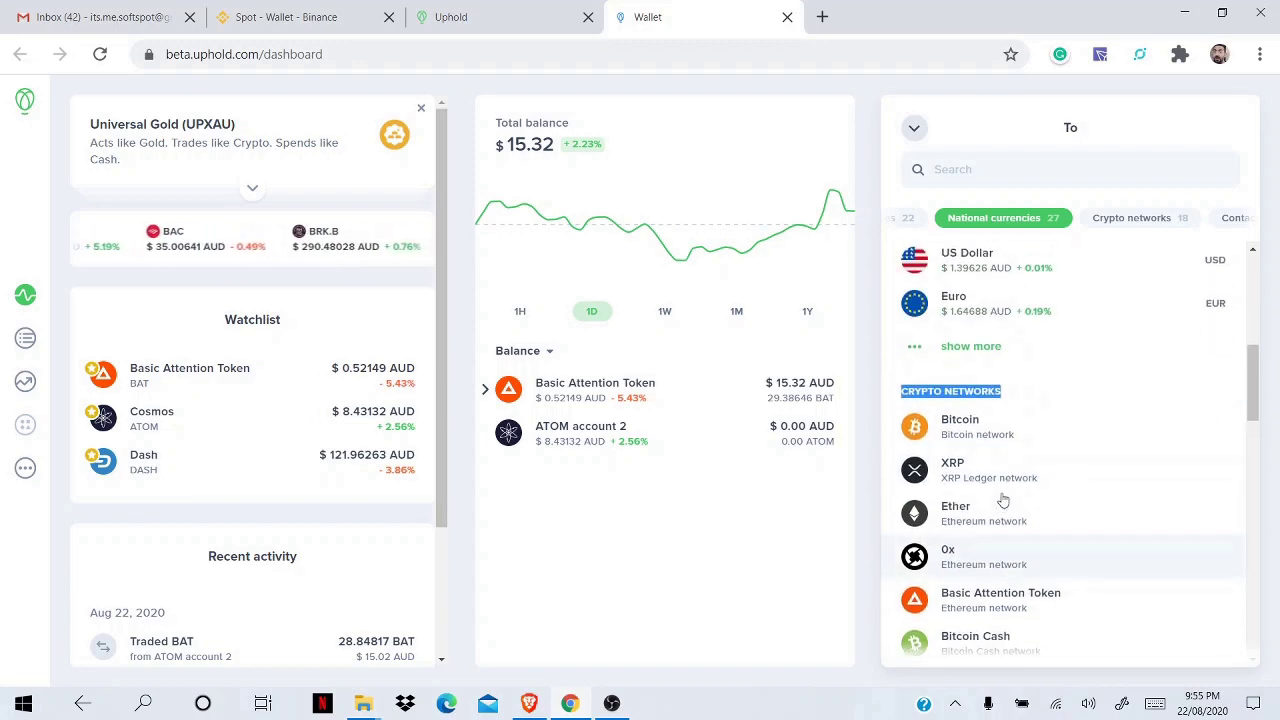
{"action": "left_click", "coordinate": [987, 481]}
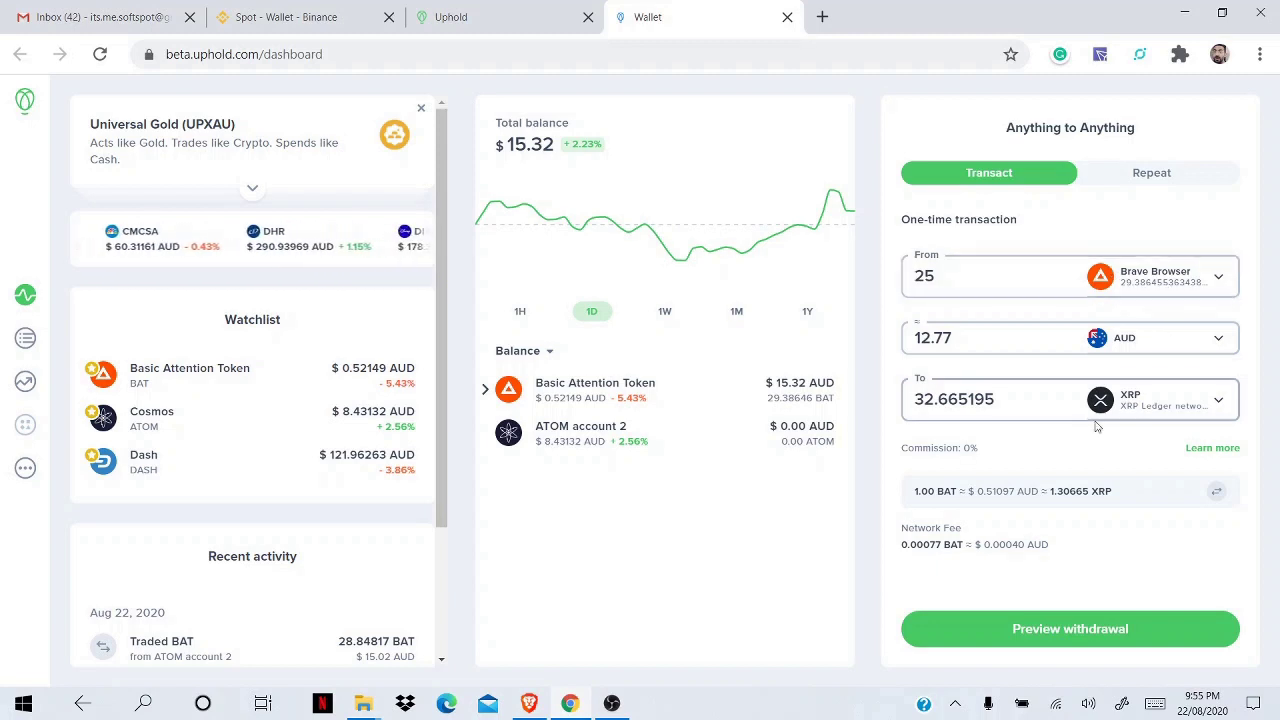
{"action": "left_click", "coordinate": [965, 275]}
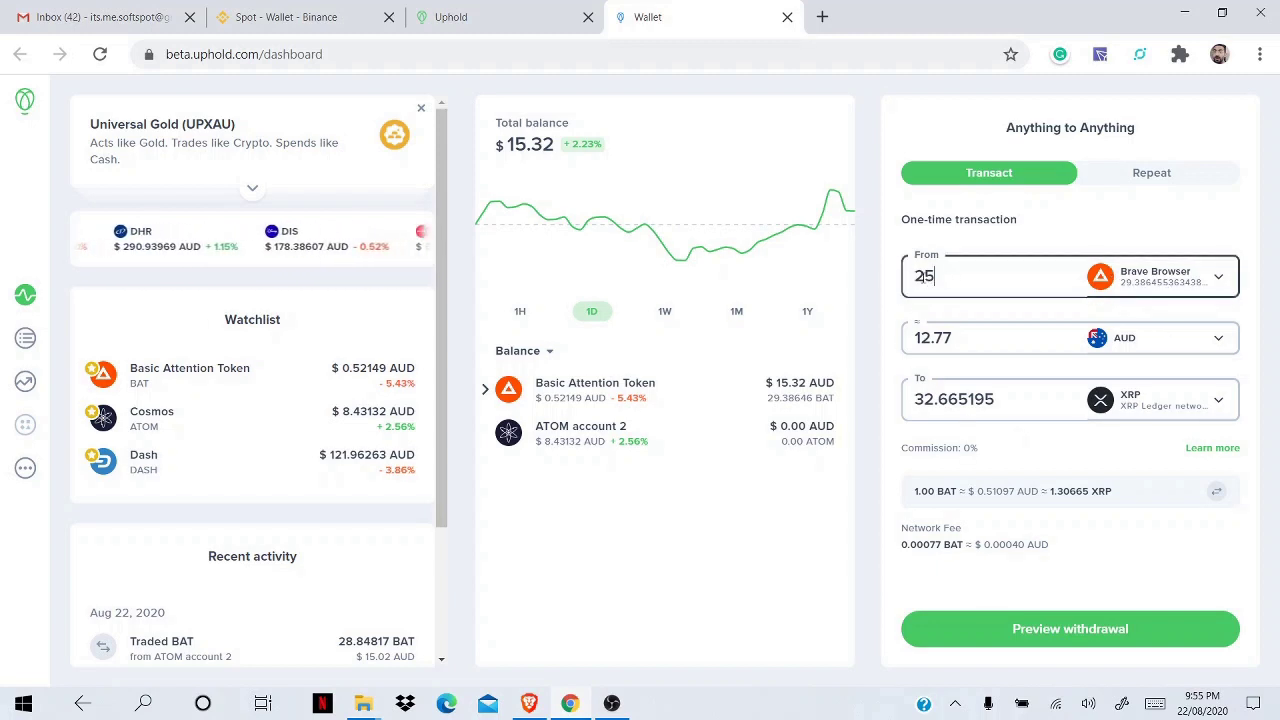
{"action": "left_click_drag", "start_coordinate": [930, 276], "coordinate": [905, 284]}
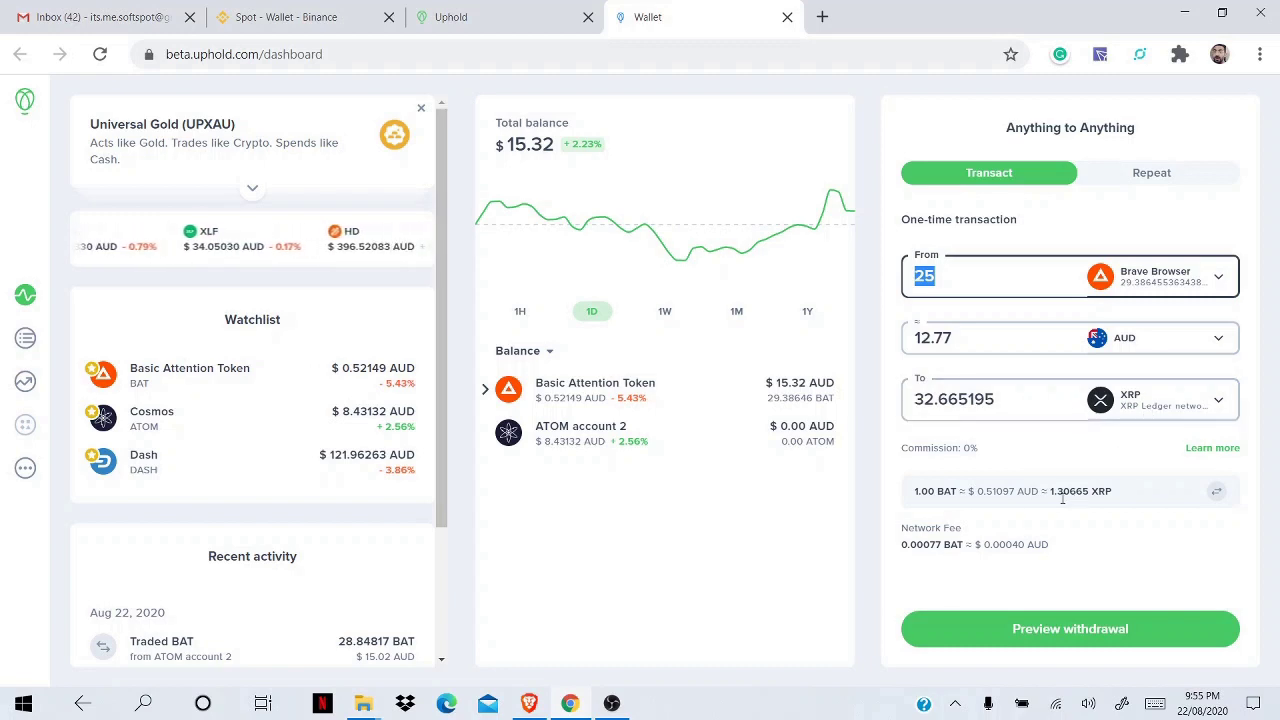
{"action": "left_click", "coordinate": [933, 548]}
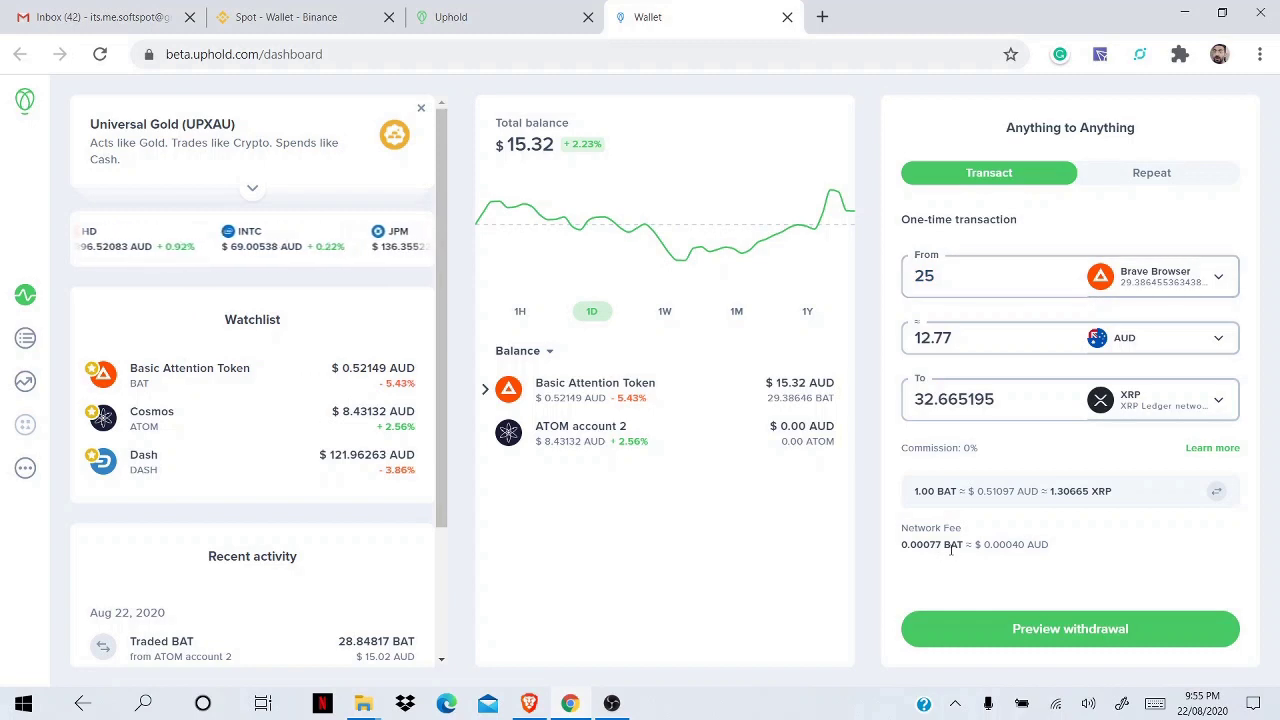
{"action": "double_click", "coordinate": [951, 545]}
{"action": "left_click_drag", "start_coordinate": [902, 545], "coordinate": [1052, 552]}
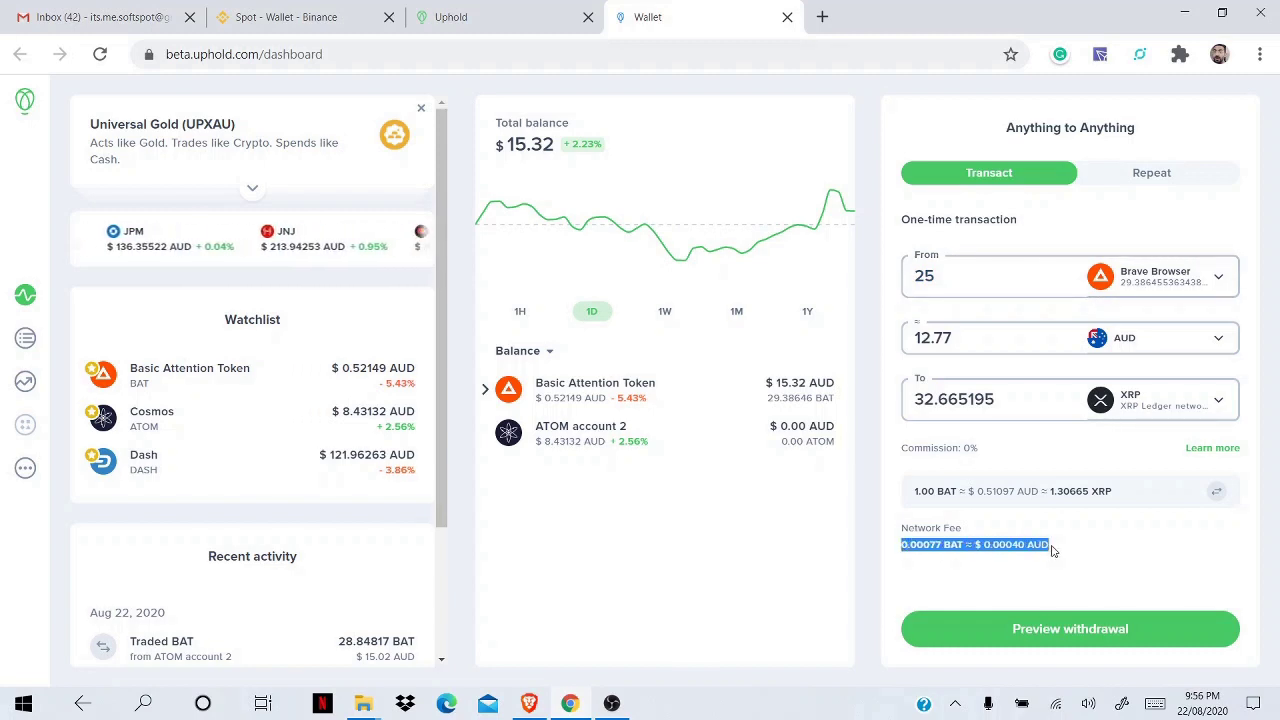
Preview the BAT withdrawal to an XRP wallet
{"action": "left_click", "coordinate": [1087, 632]}
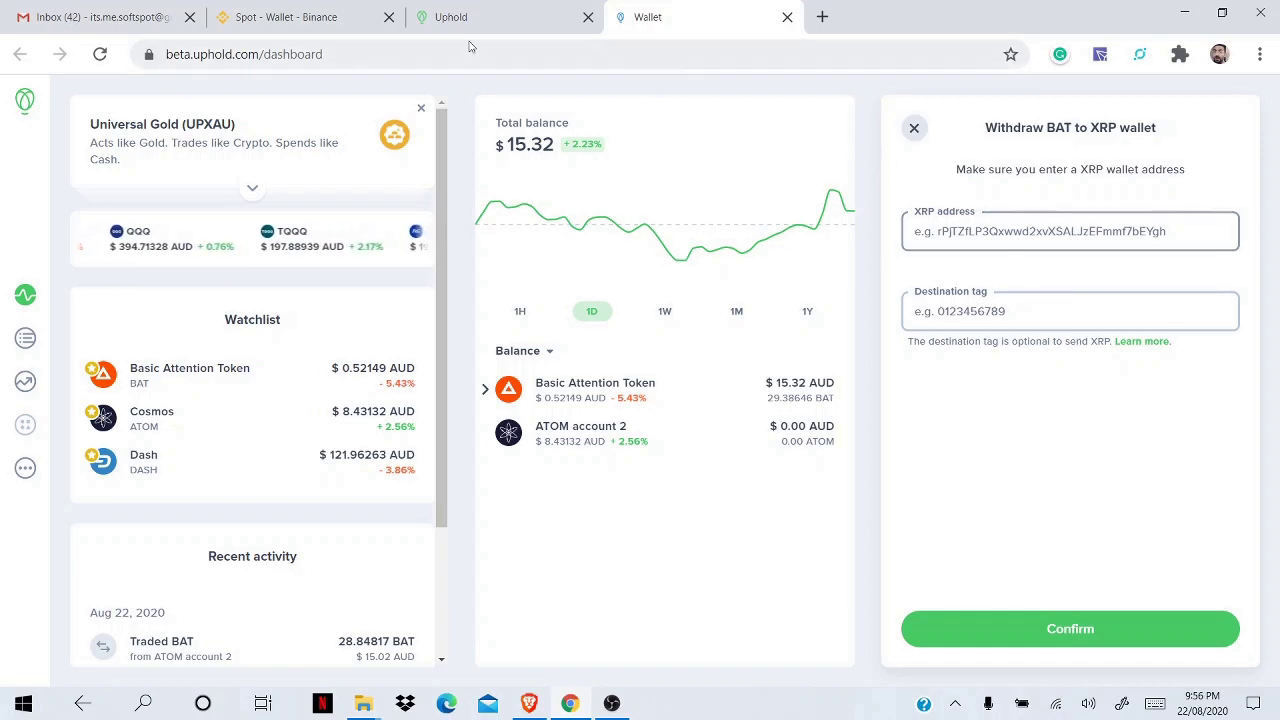
In Binance's Spot Wallet, search 'xr' and open the XRP deposit address and tag
{"action": "left_click", "coordinate": [312, 10]}
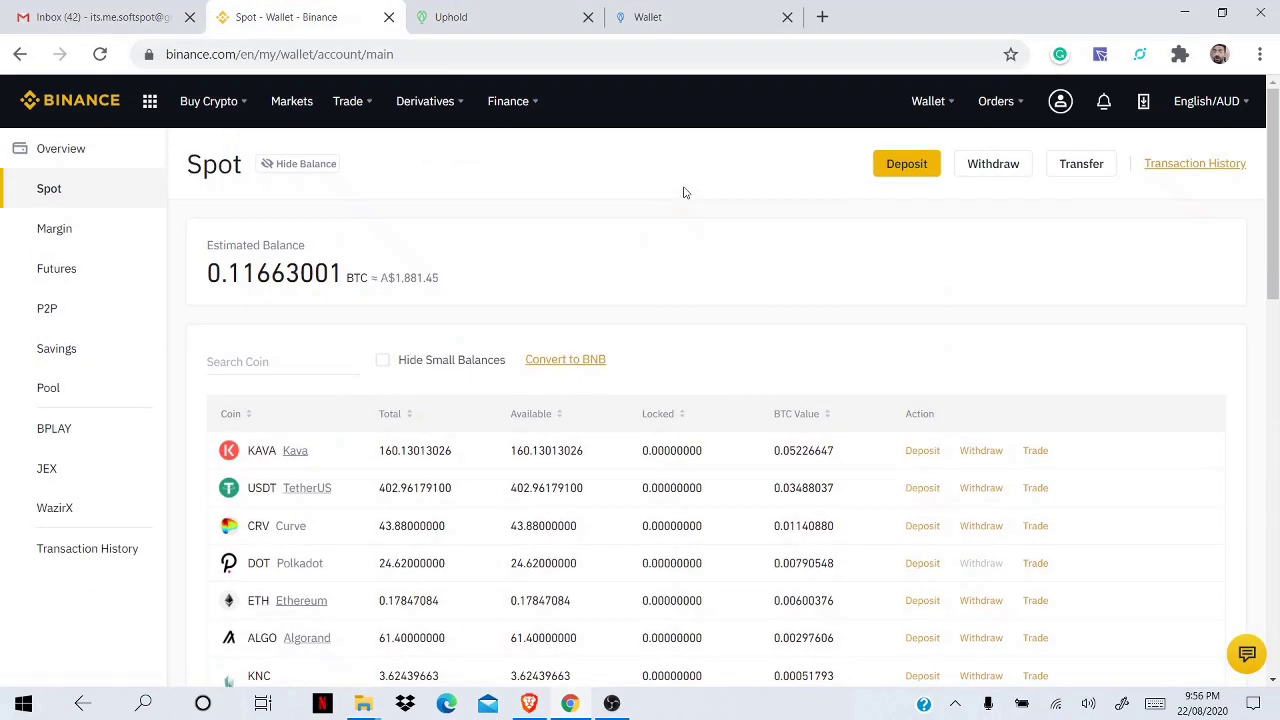
{"action": "left_click", "coordinate": [275, 364]}
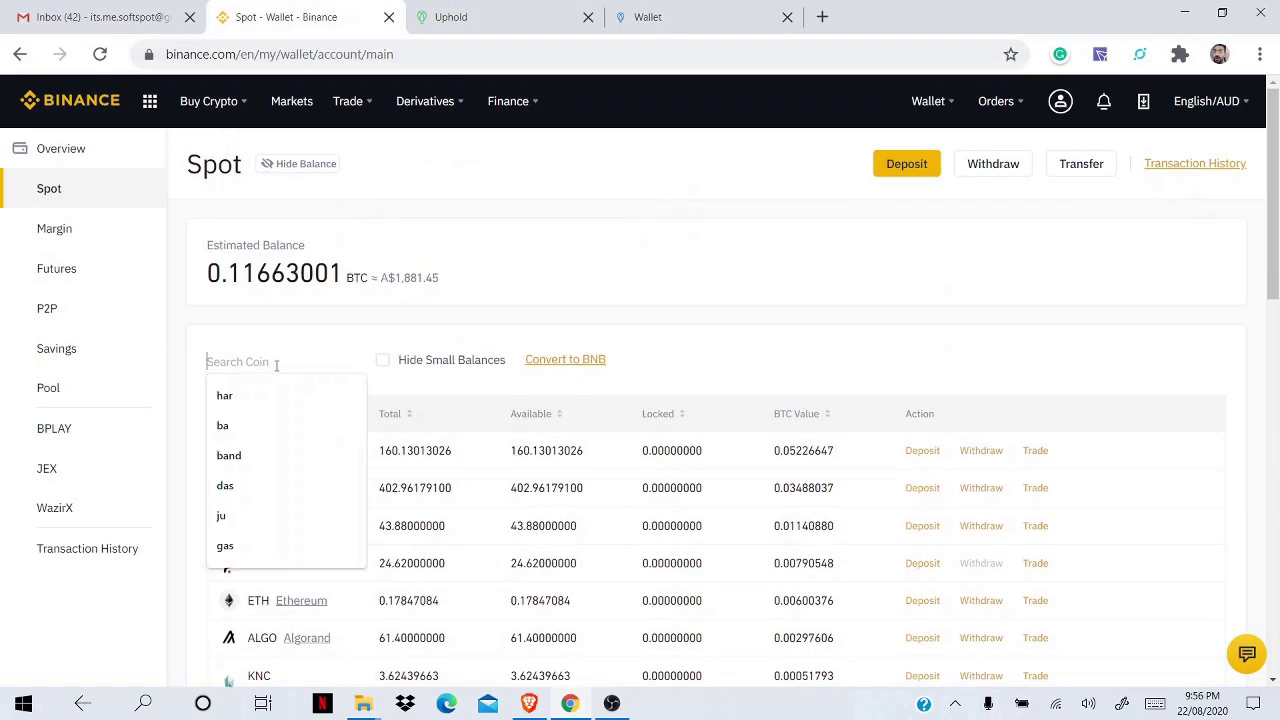
{"action": "type", "text": "x"}
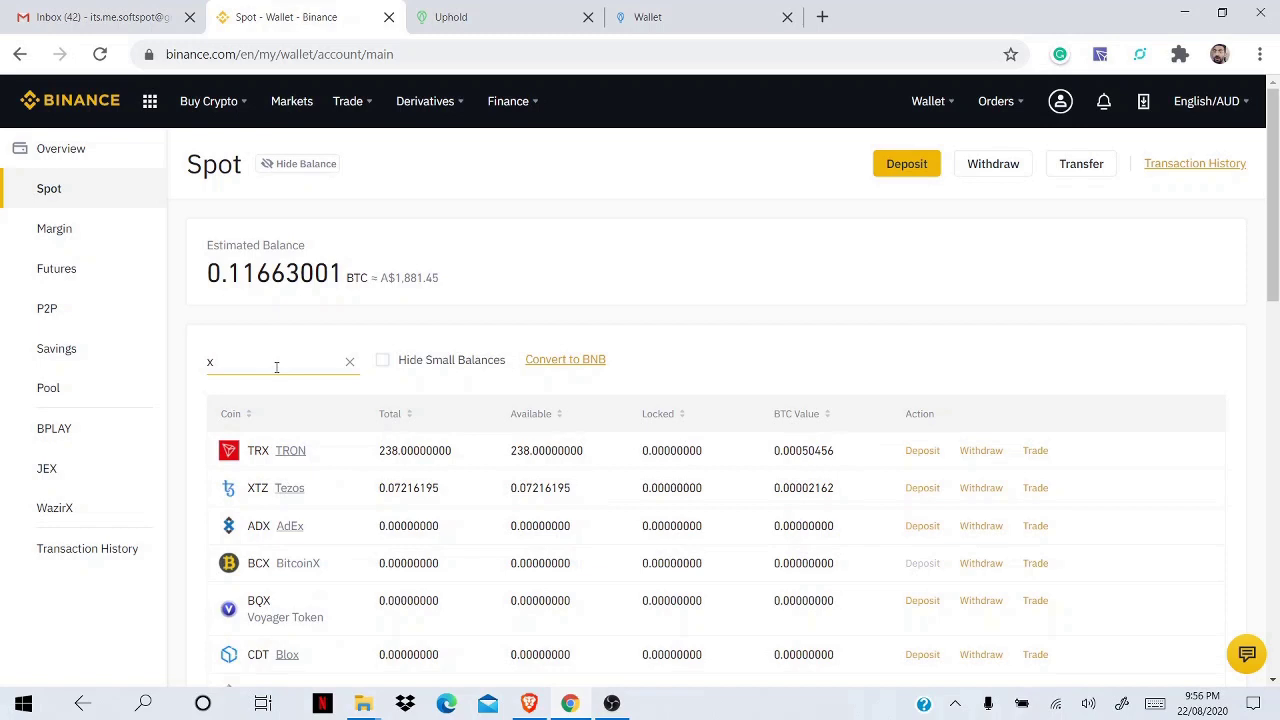
{"action": "scroll", "coordinate": [313, 410], "scroll_direction": "down", "scroll_amount": 2}
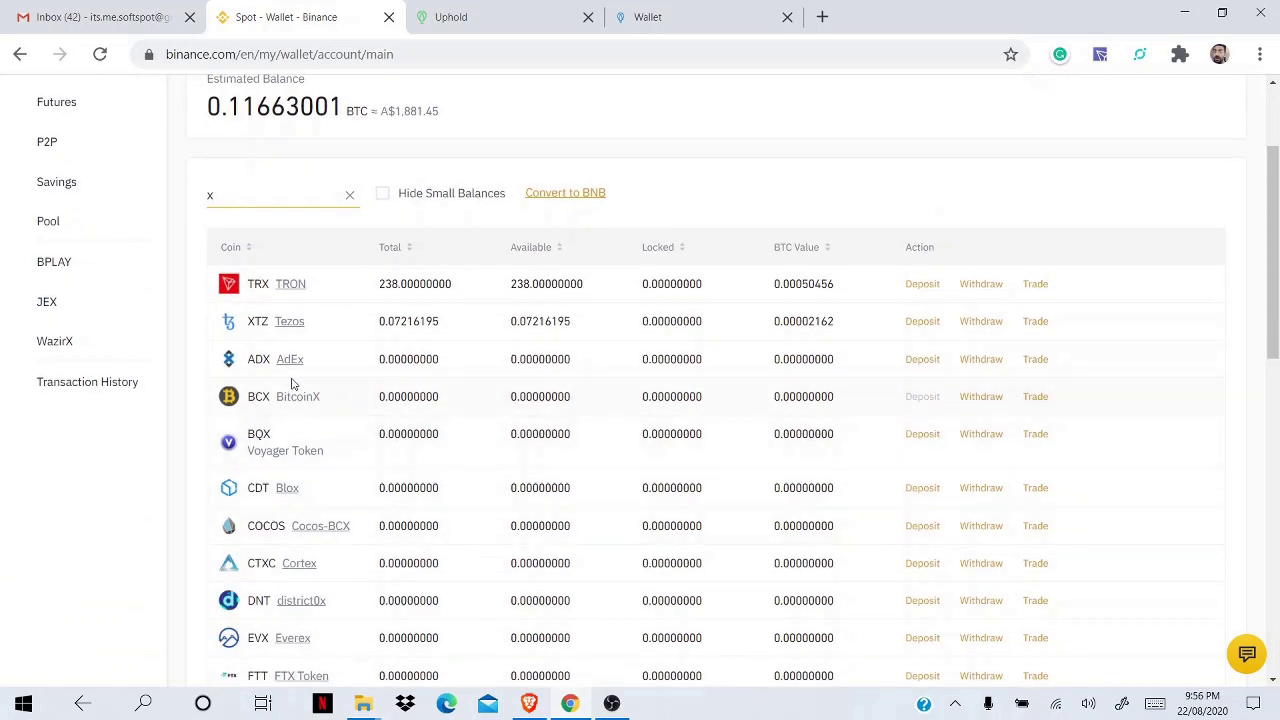
{"action": "type", "text": "r"}
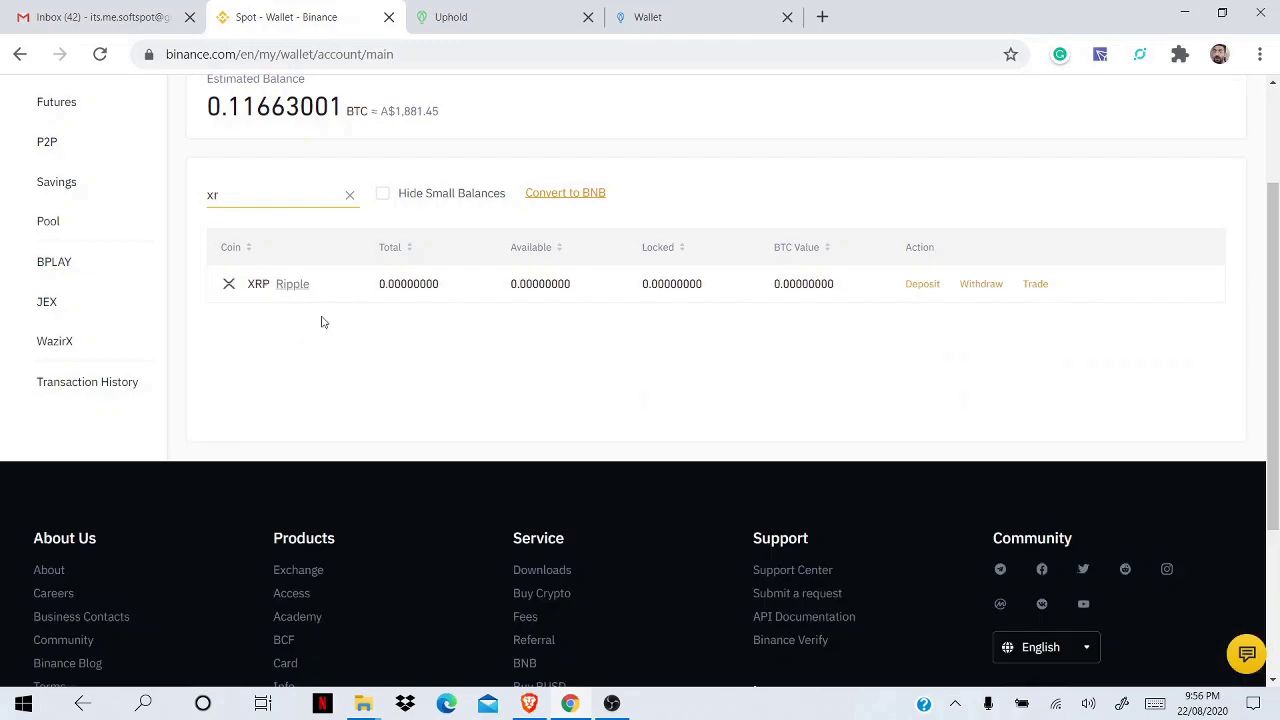
{"action": "left_click", "coordinate": [921, 284]}
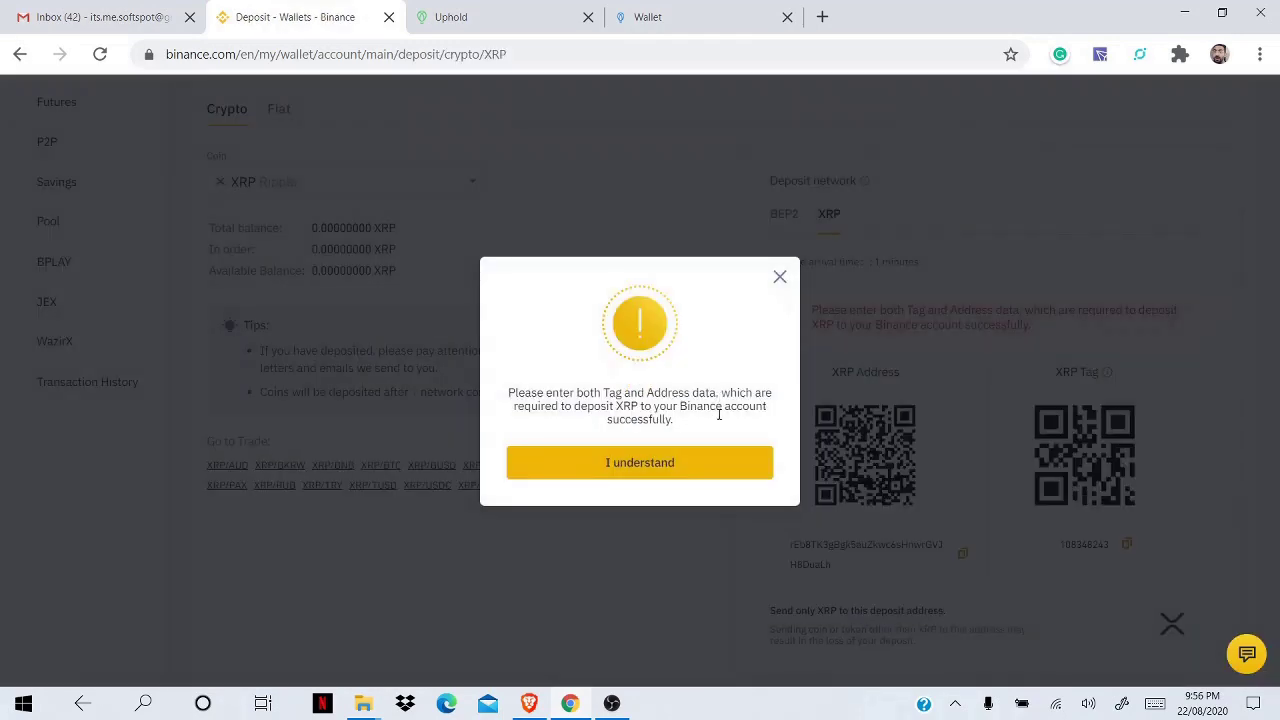
{"action": "left_click", "coordinate": [686, 472]}
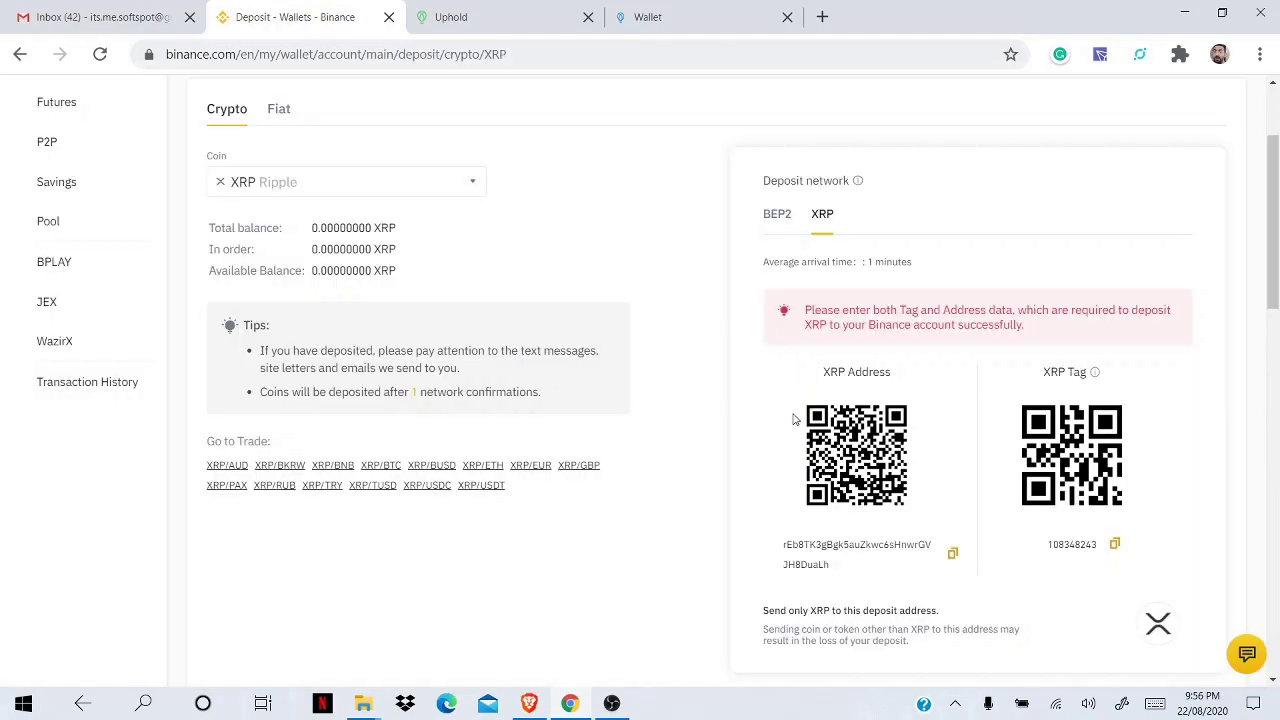
{"action": "scroll", "coordinate": [798, 397], "scroll_direction": "down", "scroll_amount": 1}
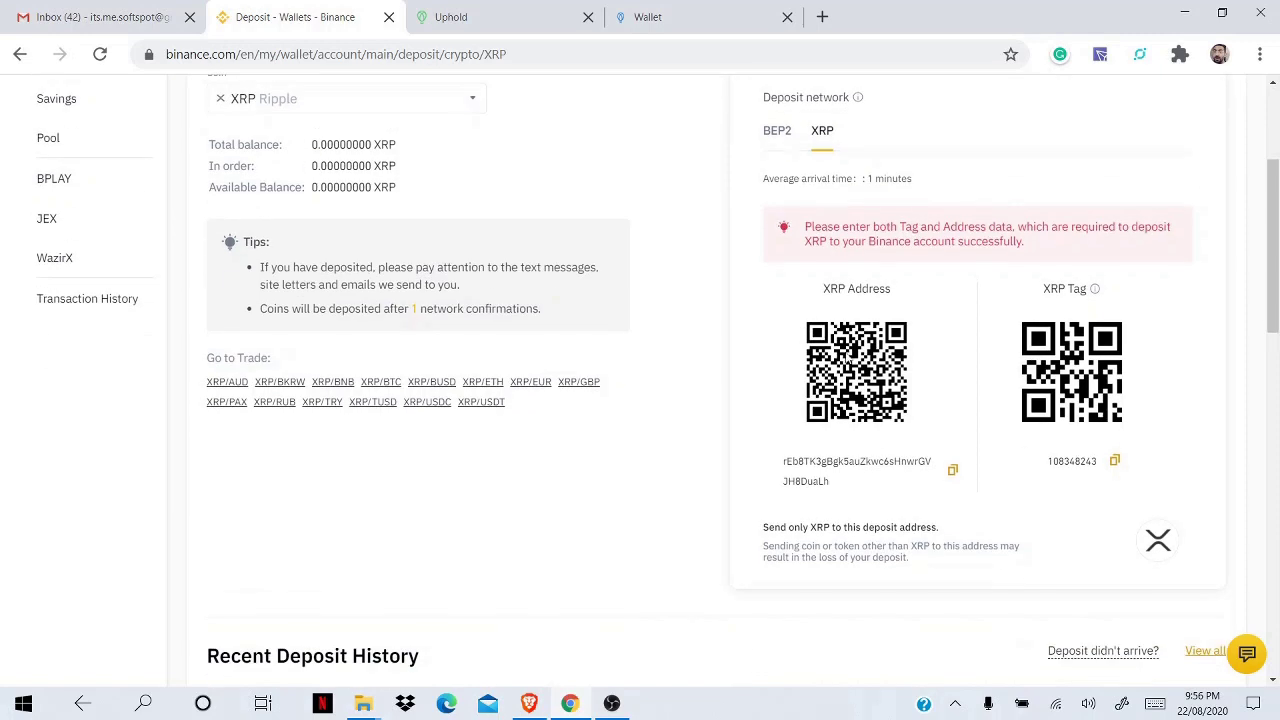
Copy the Binance XRP deposit address into Uphold's XRP address field
{"action": "left_click", "coordinate": [952, 470]}
{"action": "left_click", "coordinate": [698, 10]}
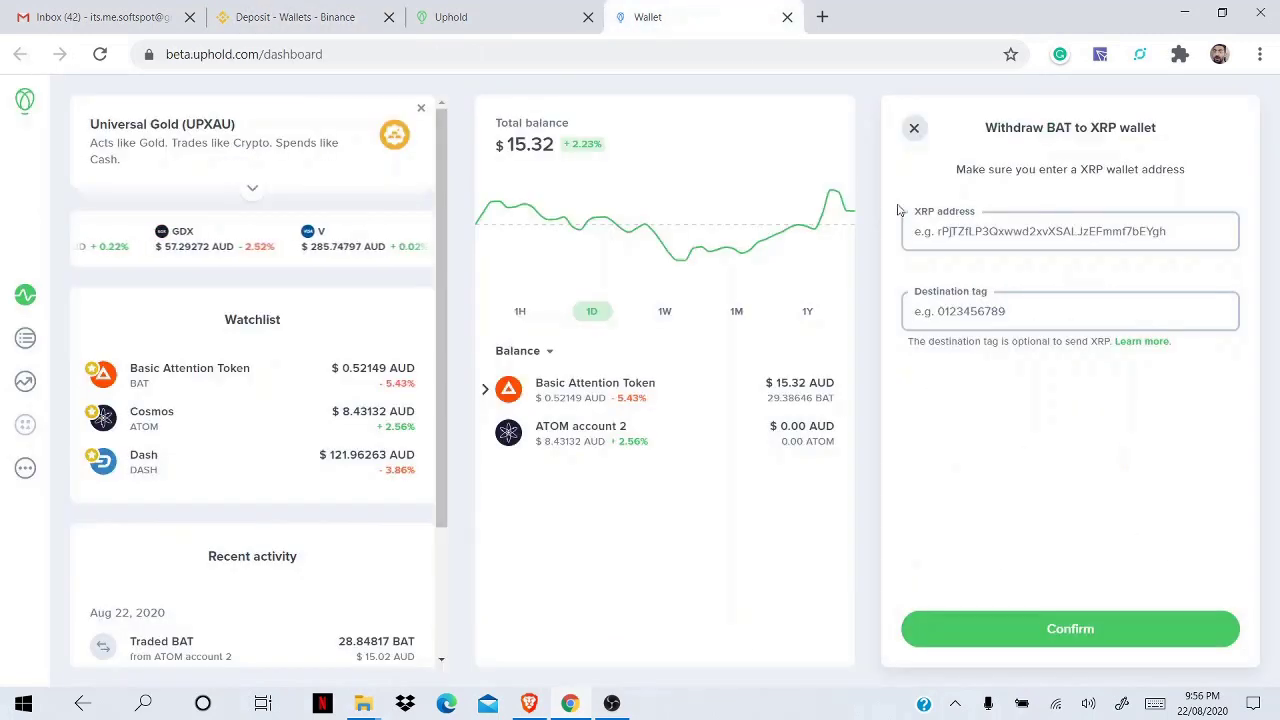
{"action": "left_click", "coordinate": [949, 226]}
{"action": "right_click", "coordinate": [949, 224]}
{"action": "left_click", "coordinate": [990, 352]}
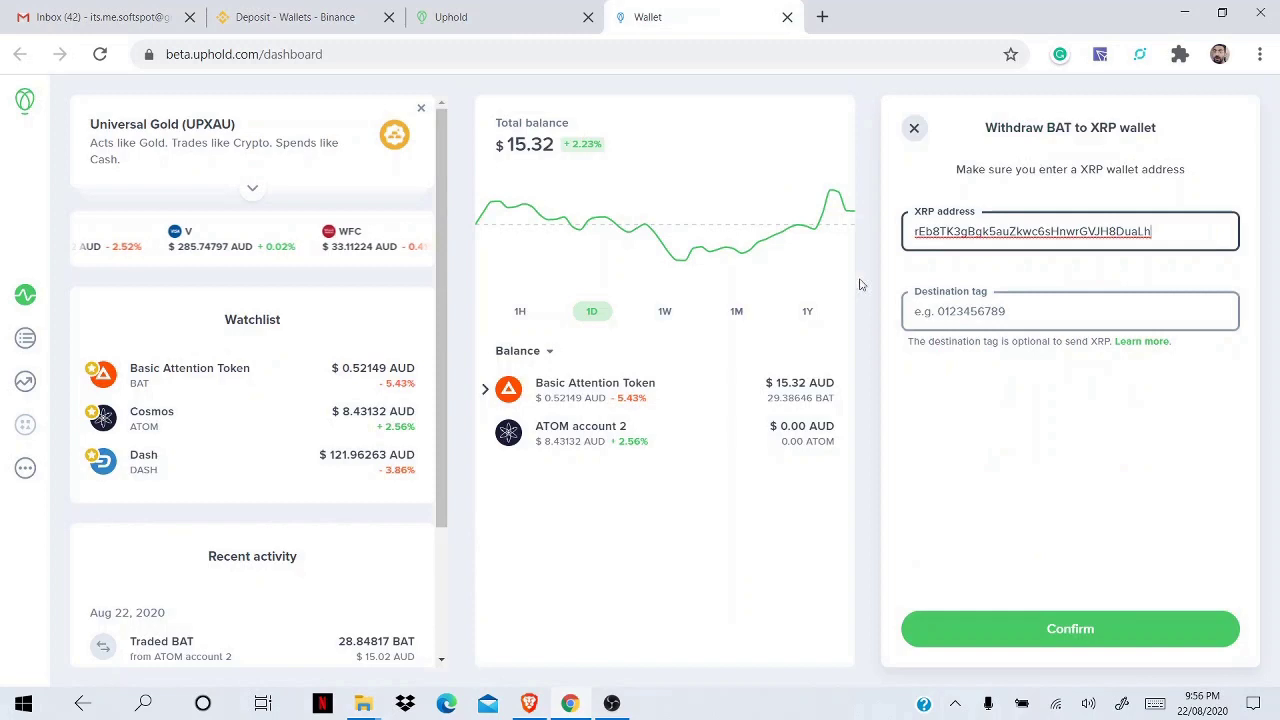
Copy the Binance XRP tag into Uphold's Destination tag field
{"action": "left_click", "coordinate": [295, 17]}
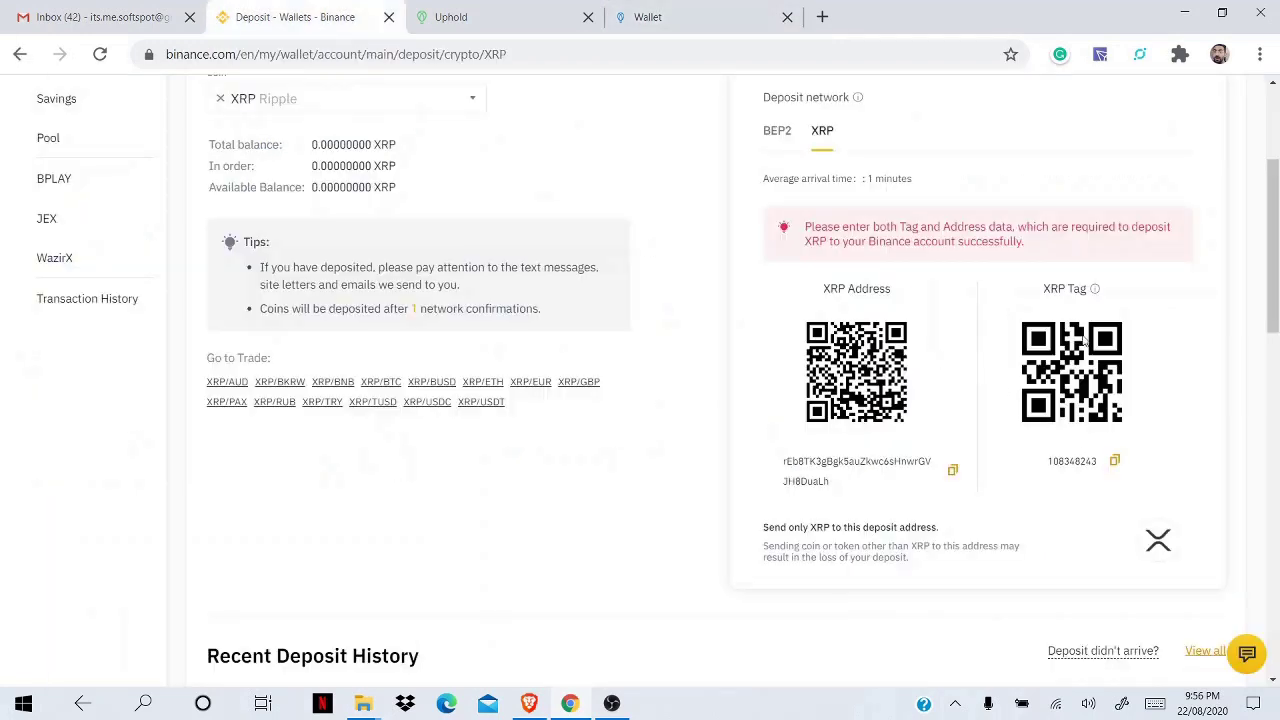
{"action": "left_click", "coordinate": [1115, 462]}
{"action": "left_click", "coordinate": [650, 17]}
{"action": "left_click", "coordinate": [938, 314]}
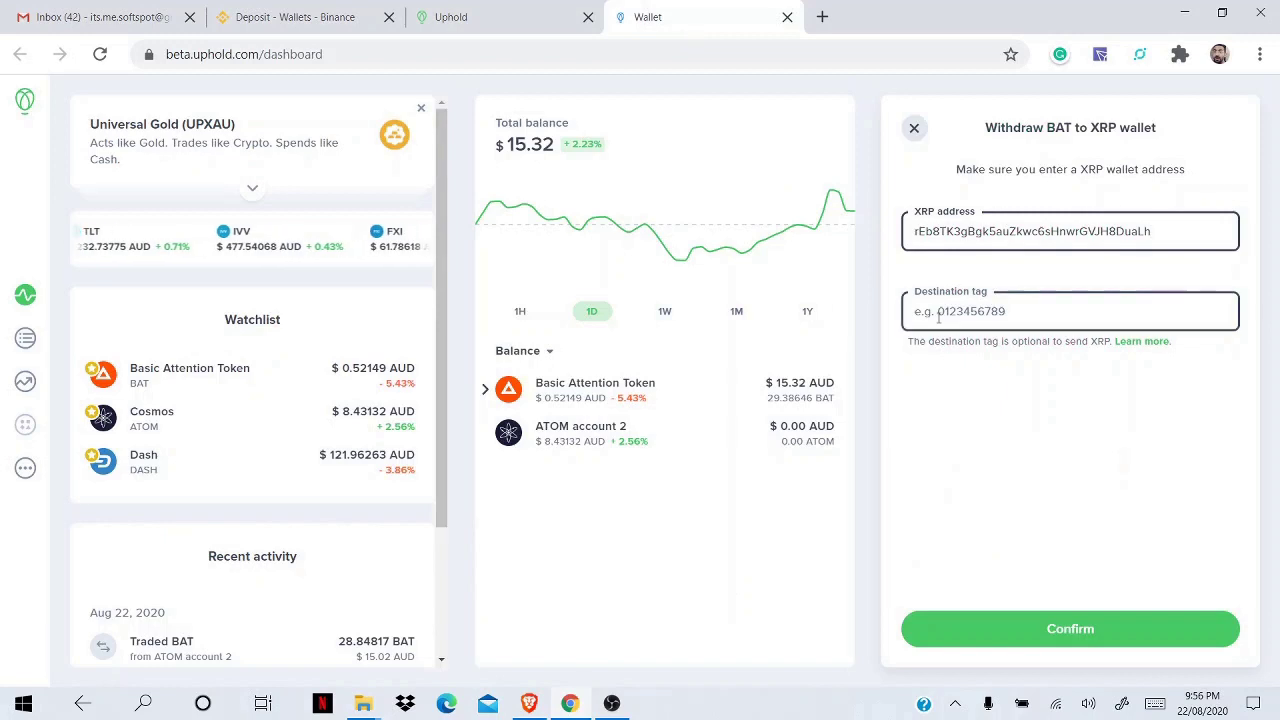
{"action": "right_click", "coordinate": [938, 316]}
{"action": "left_click", "coordinate": [988, 446]}
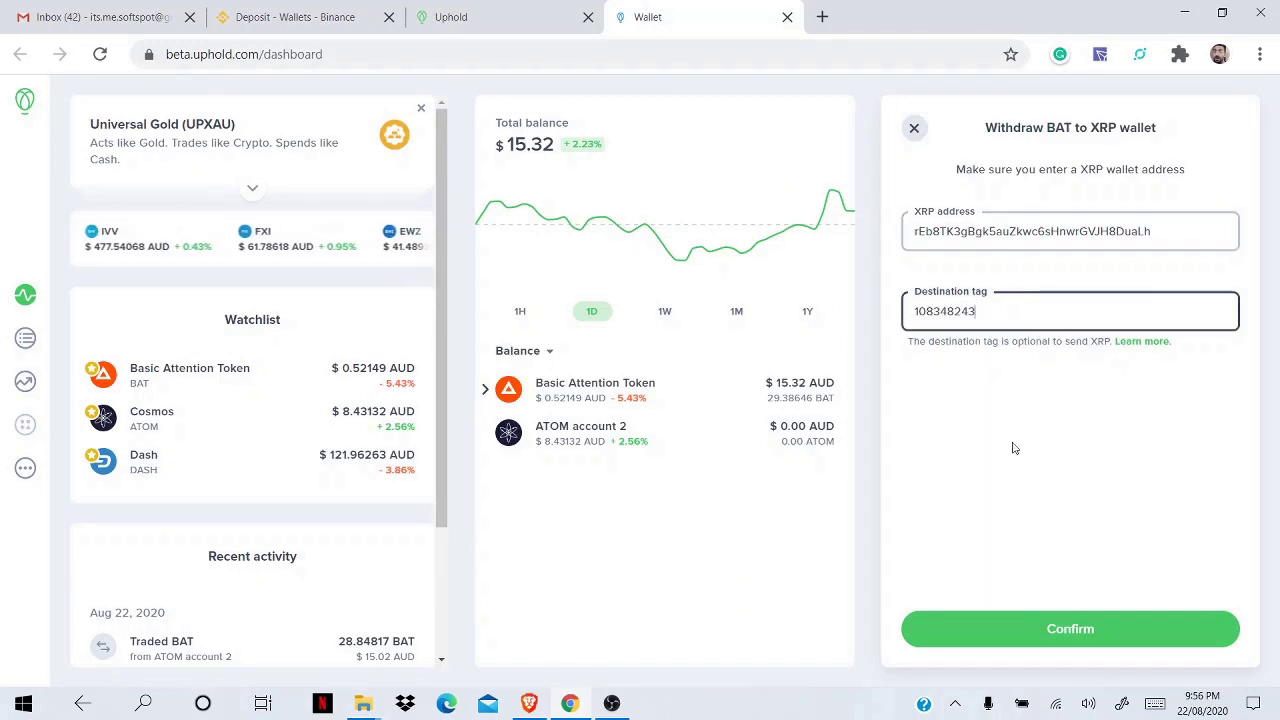
{"action": "left_click", "coordinate": [1045, 439]}
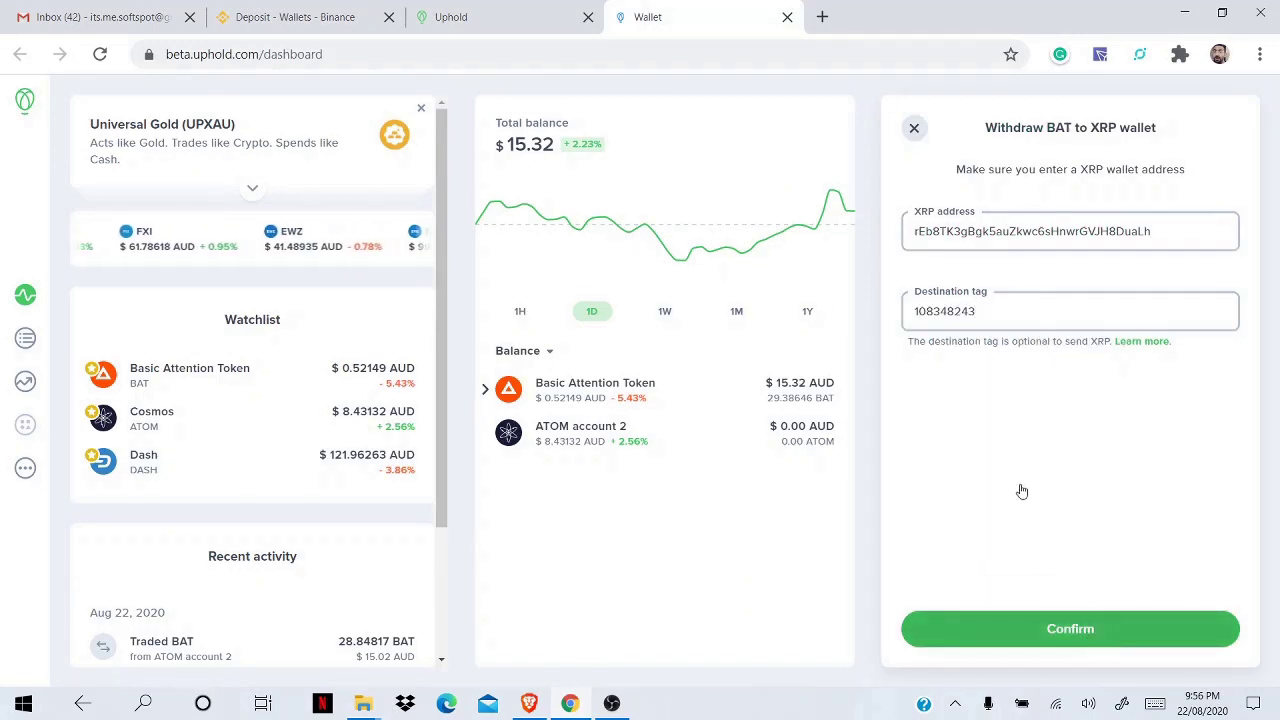
Confirm the address and tag, then enter the note 'mybat'
{"action": "left_click", "coordinate": [1034, 467]}
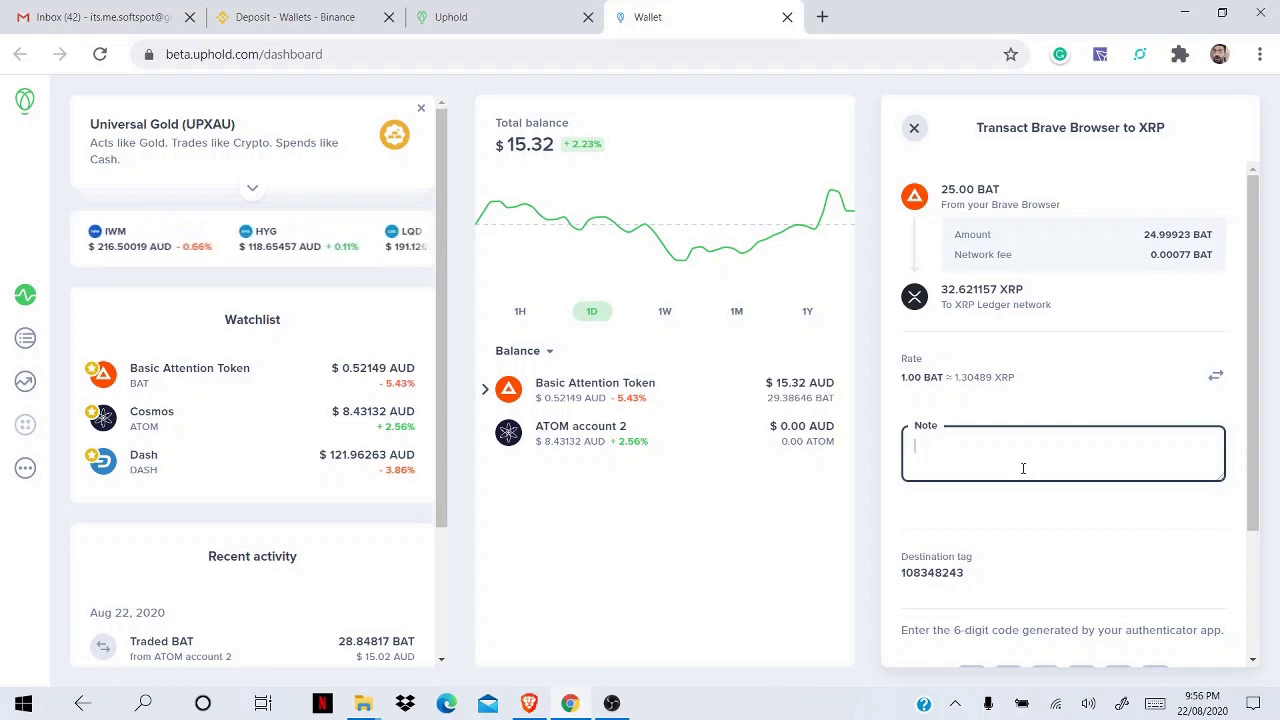
{"action": "type", "text": "my"}
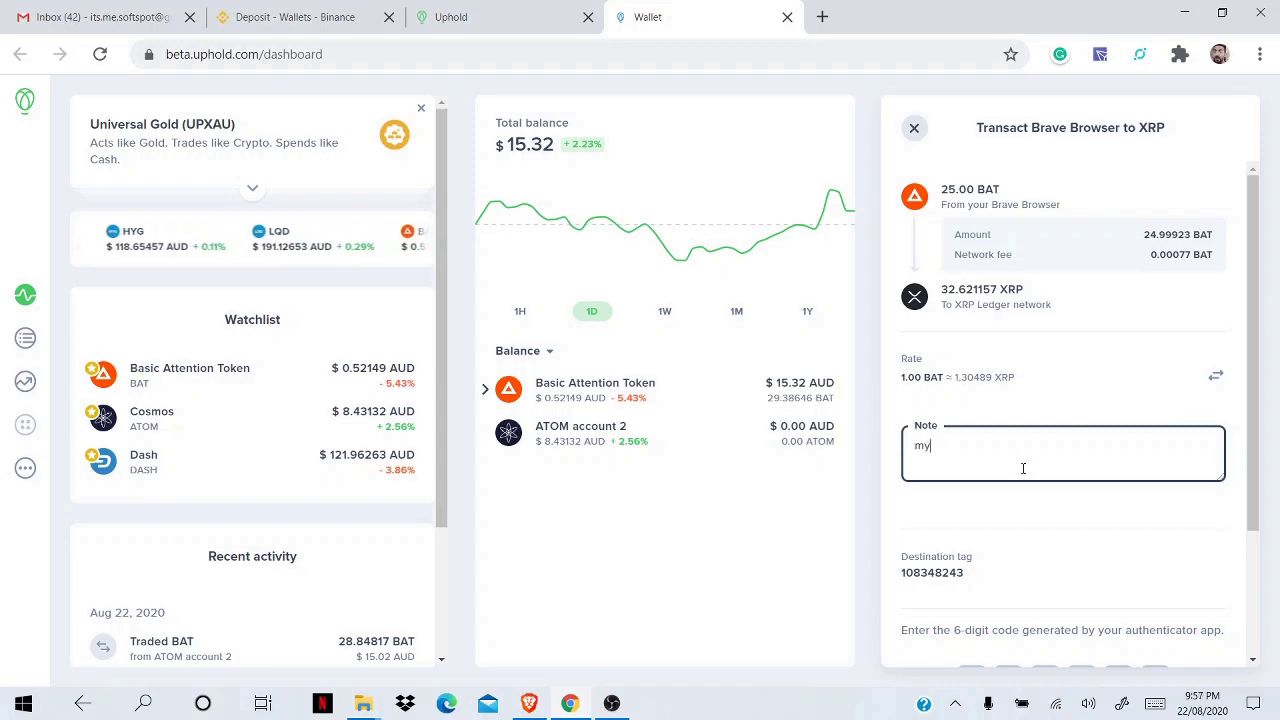
{"action": "type", "text": "b5"}
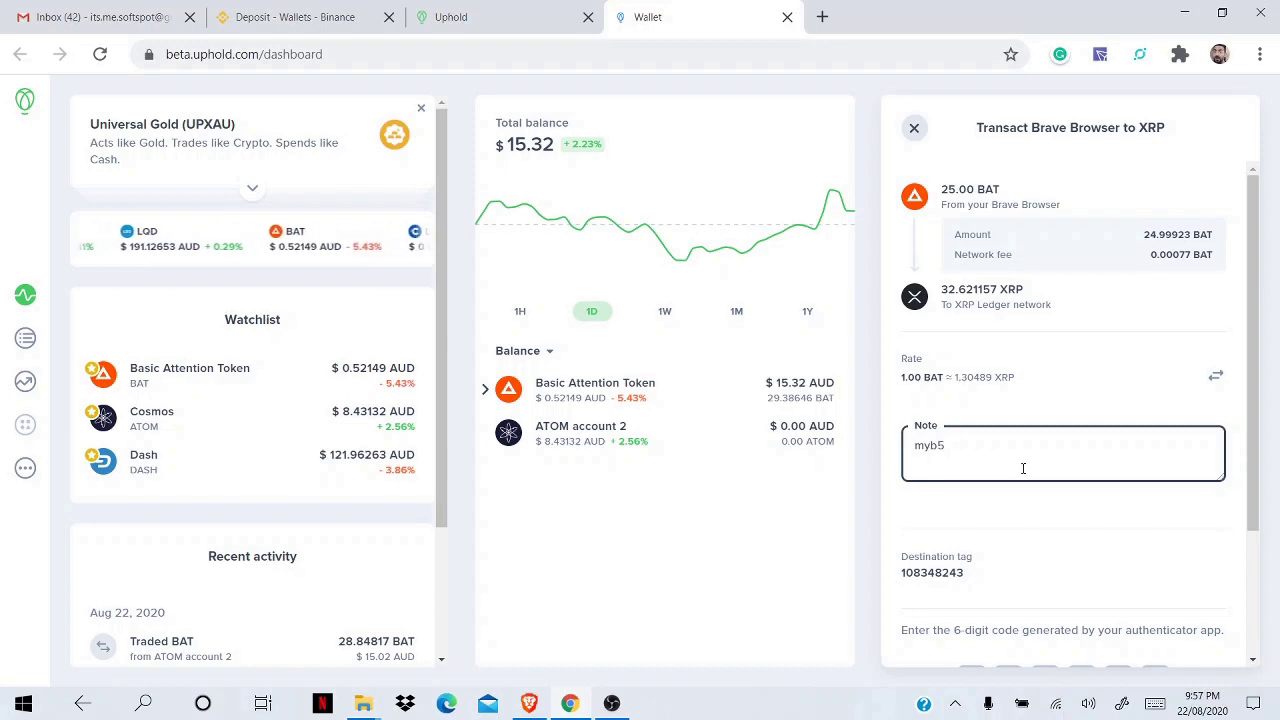
{"action": "key", "text": "ctrl+a"}
{"action": "key", "text": "BackSpace"}
{"action": "type", "text": "a"}
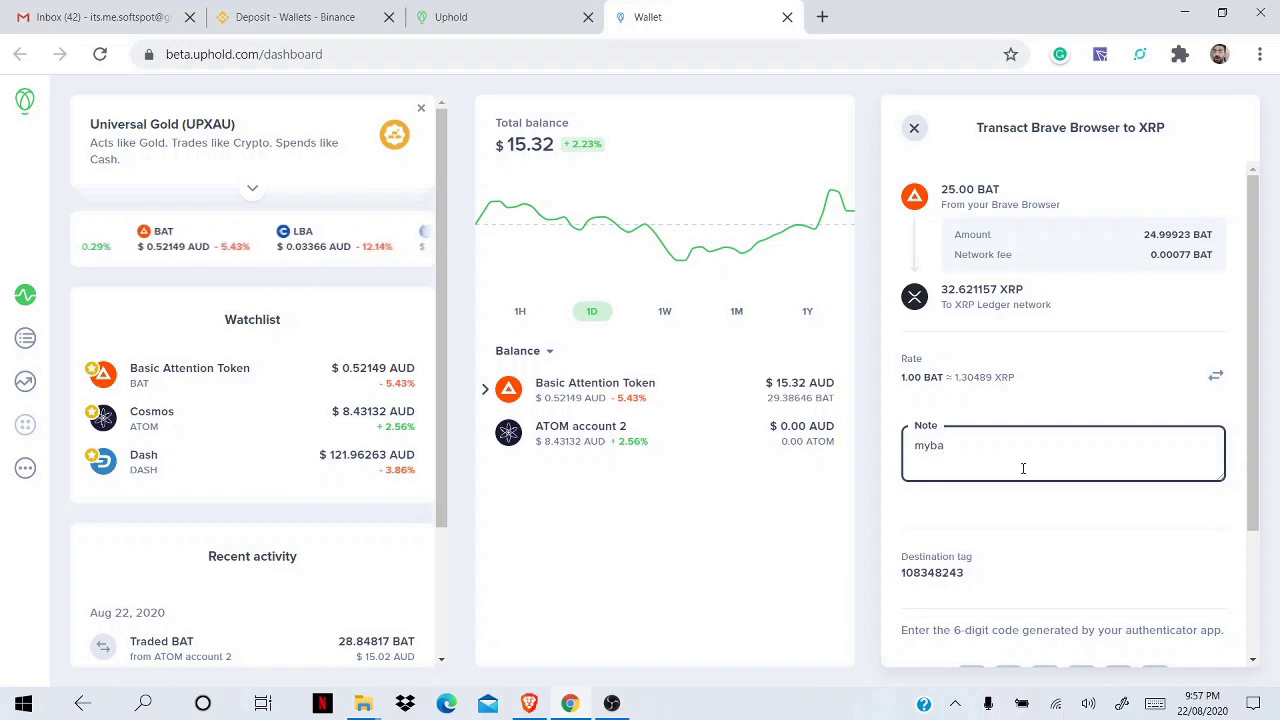
Enter the 6-digit authenticator code for the withdrawal
{"action": "scroll", "coordinate": [1071, 442], "scroll_direction": "down", "scroll_amount": 1}
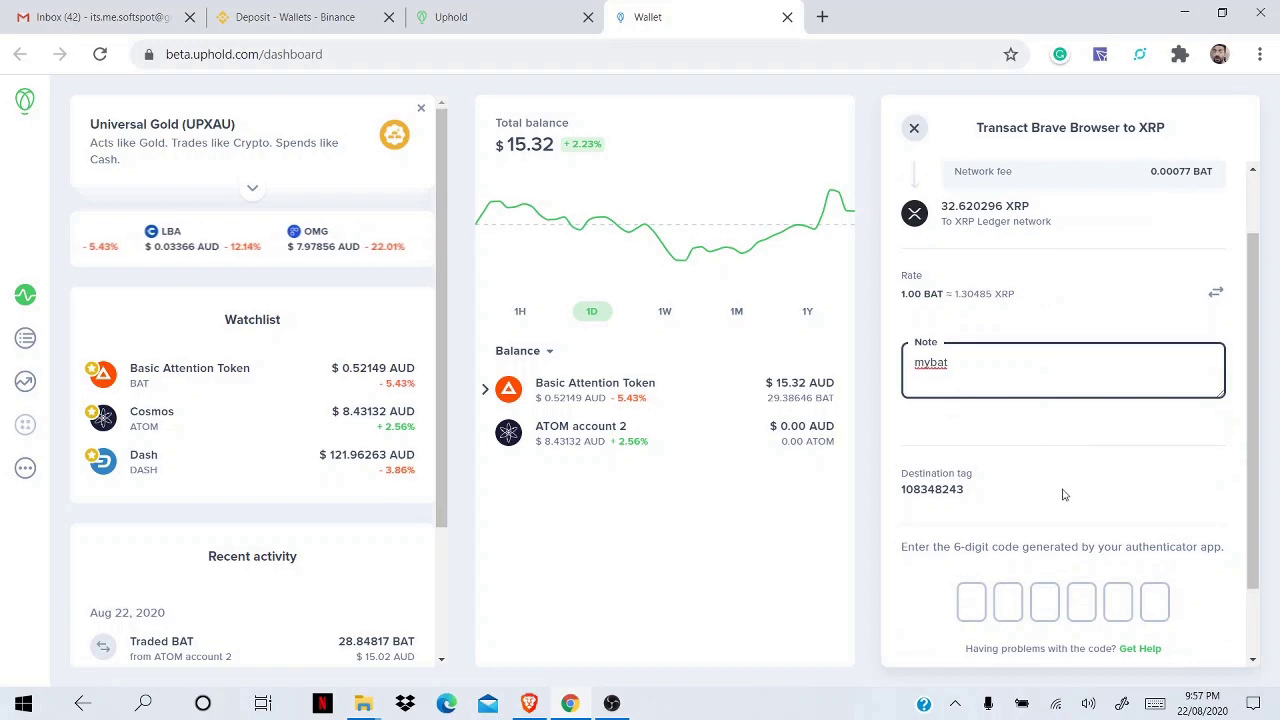
{"action": "scroll", "coordinate": [1066, 494], "scroll_direction": "down", "scroll_amount": 1}
{"action": "left_click", "coordinate": [975, 532]}
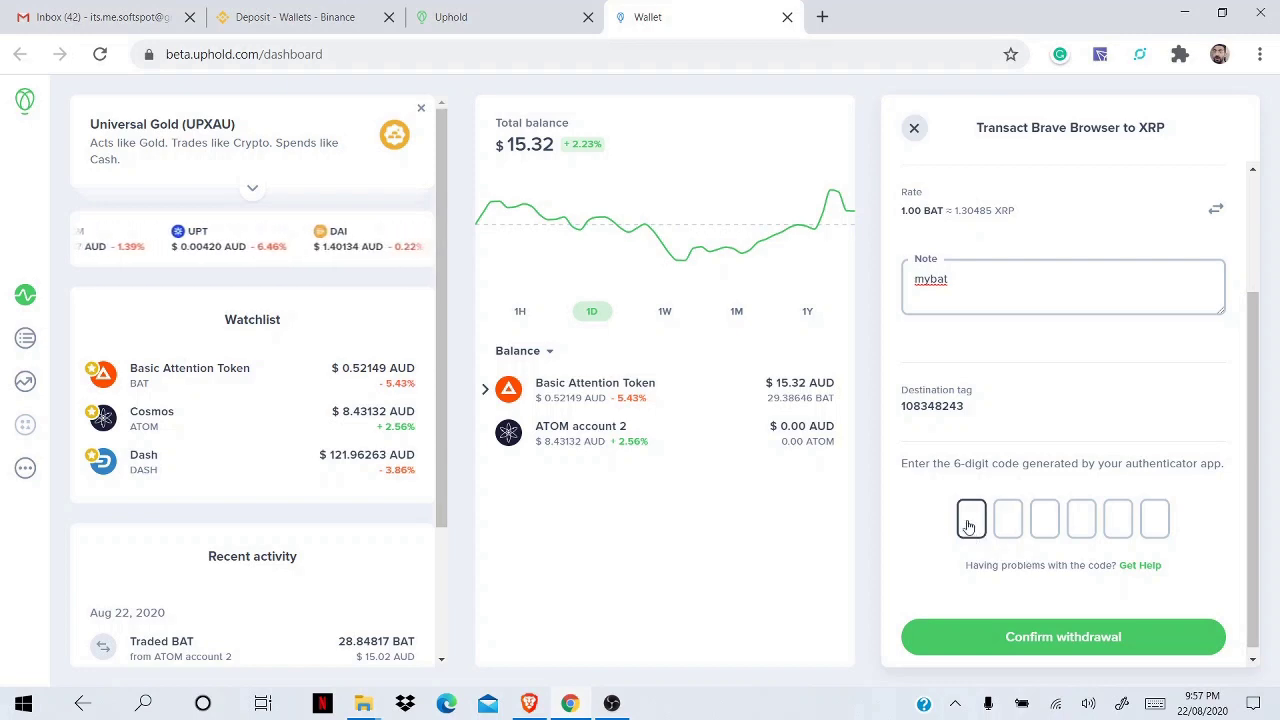
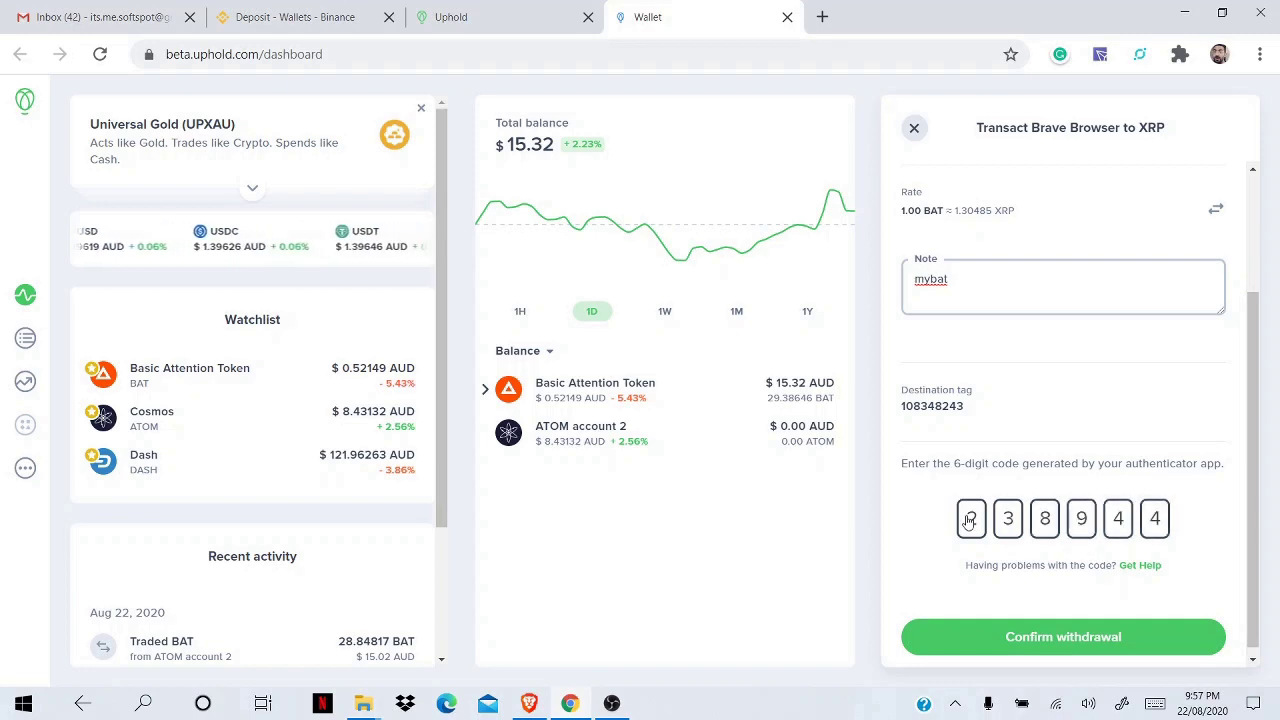
Confirm the withdrawal and find 'Withdrew BAT 25.00' to XRP Ledger in Recent activity
{"action": "left_click", "coordinate": [1006, 637]}
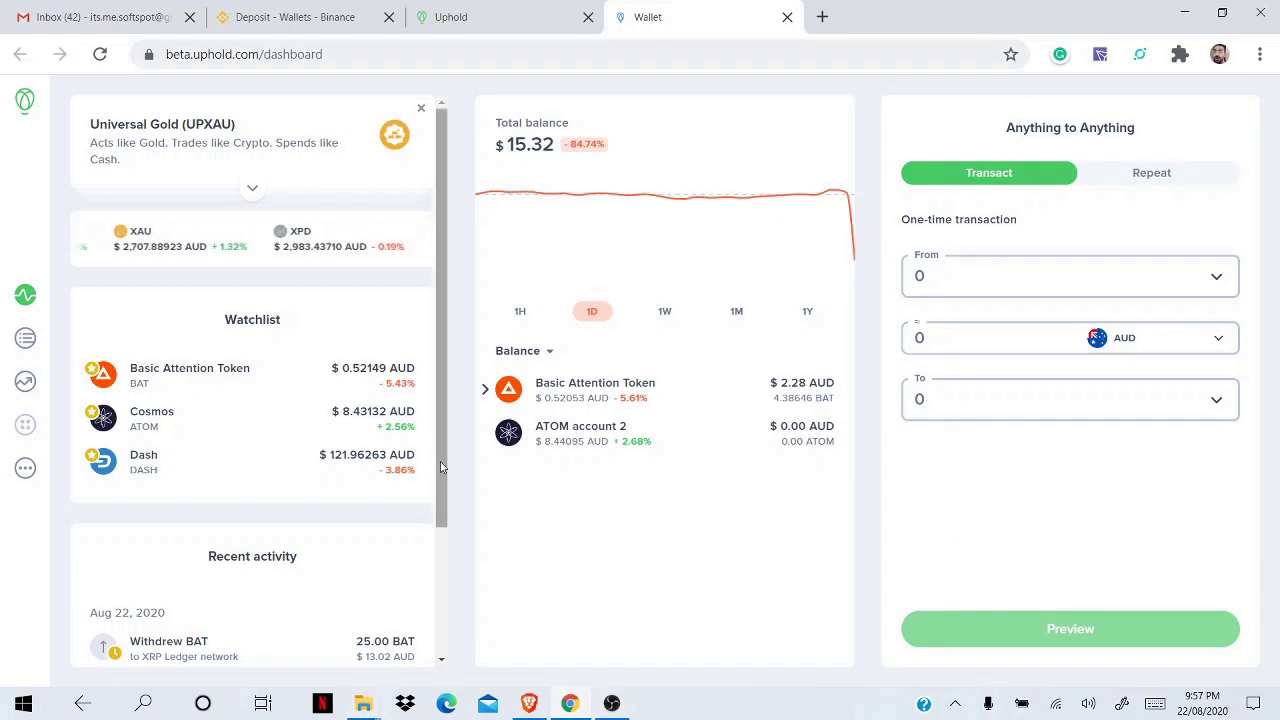
{"action": "scroll", "coordinate": [430, 500], "scroll_direction": "down", "scroll_amount": 1}
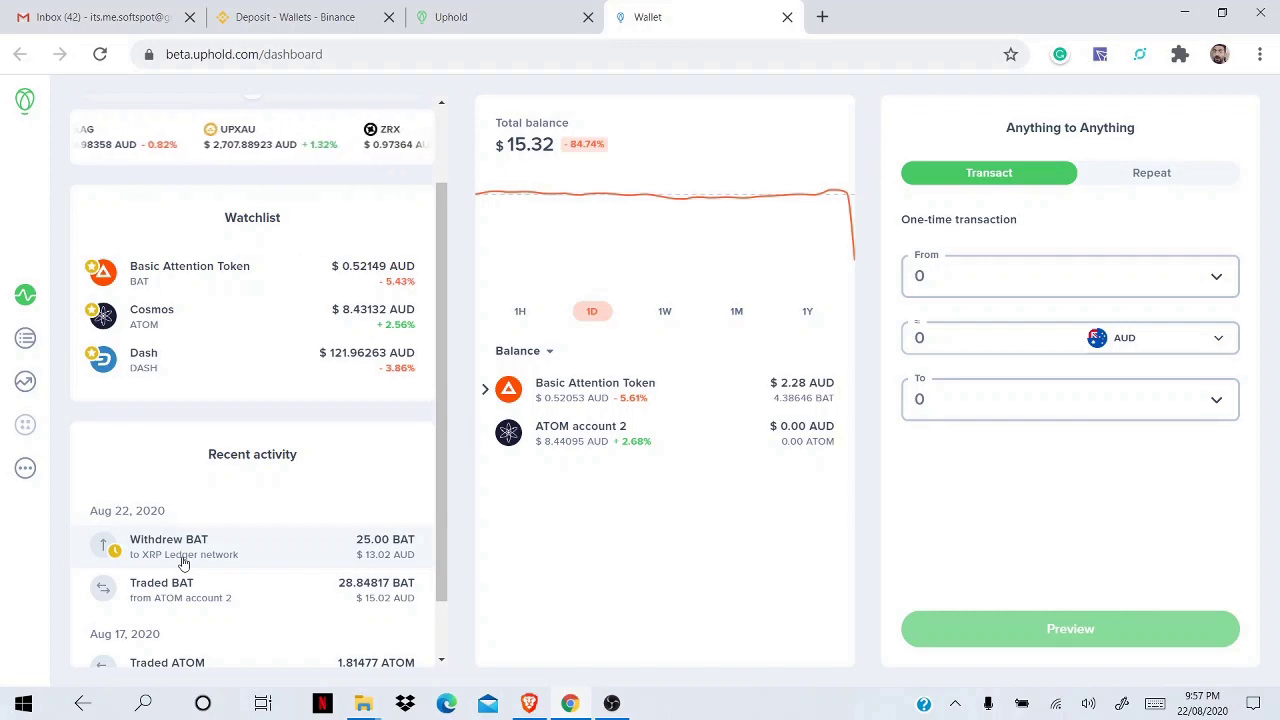
{"action": "scroll", "coordinate": [183, 563], "scroll_direction": "down", "scroll_amount": 1}
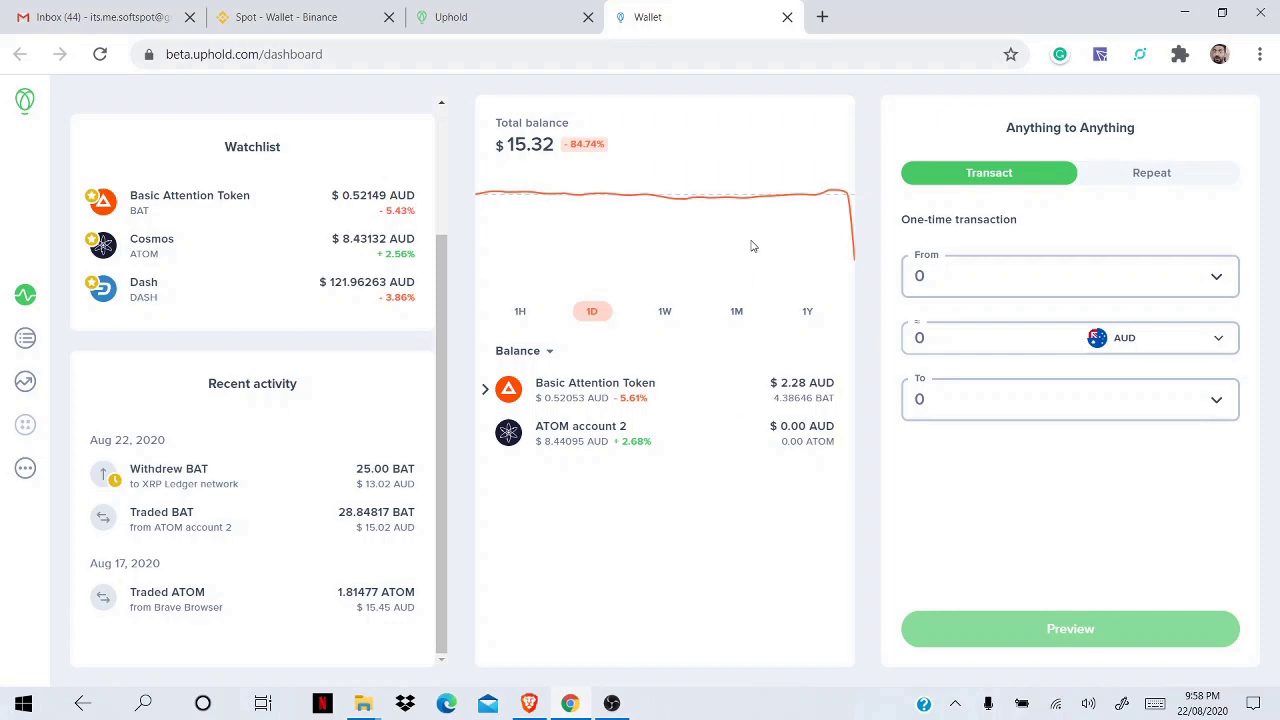
{"action": "left_click", "coordinate": [658, 312]}
Check Gmail for Binance's 32.644283 XRP deposit confirmation, then return to Binance
{"action": "left_click", "coordinate": [100, 17]}
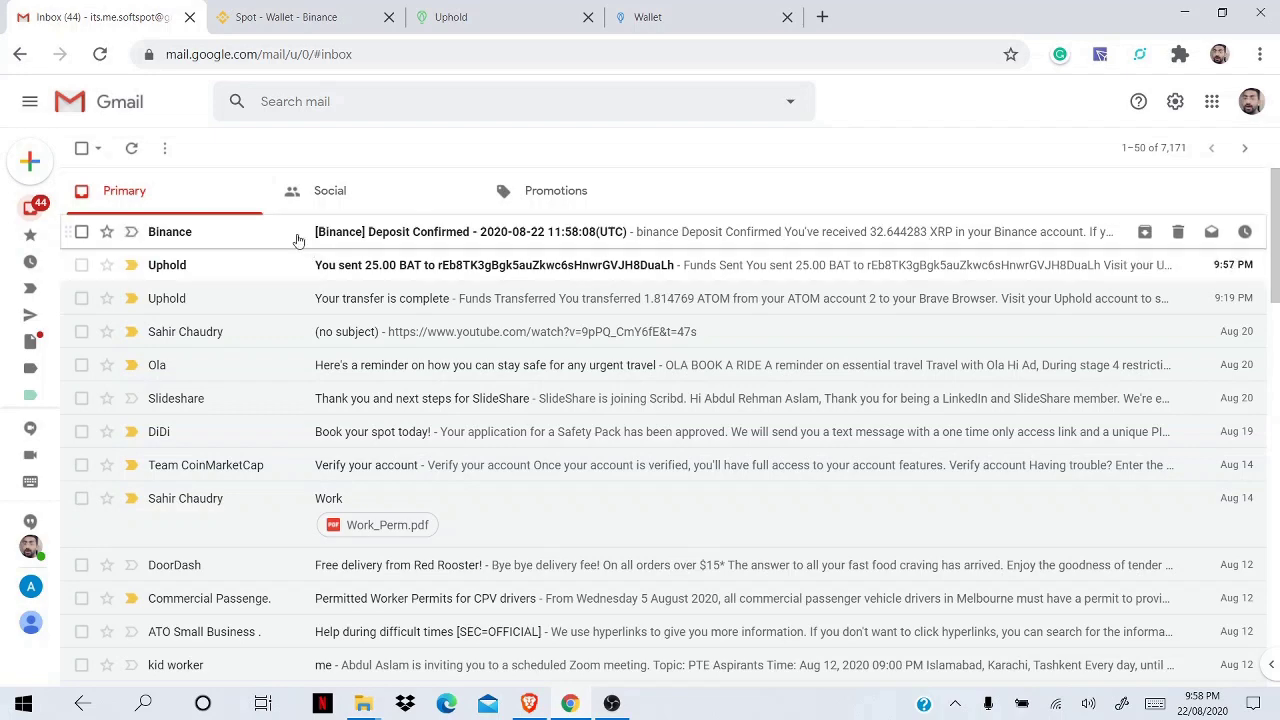
{"action": "left_click", "coordinate": [318, 8]}
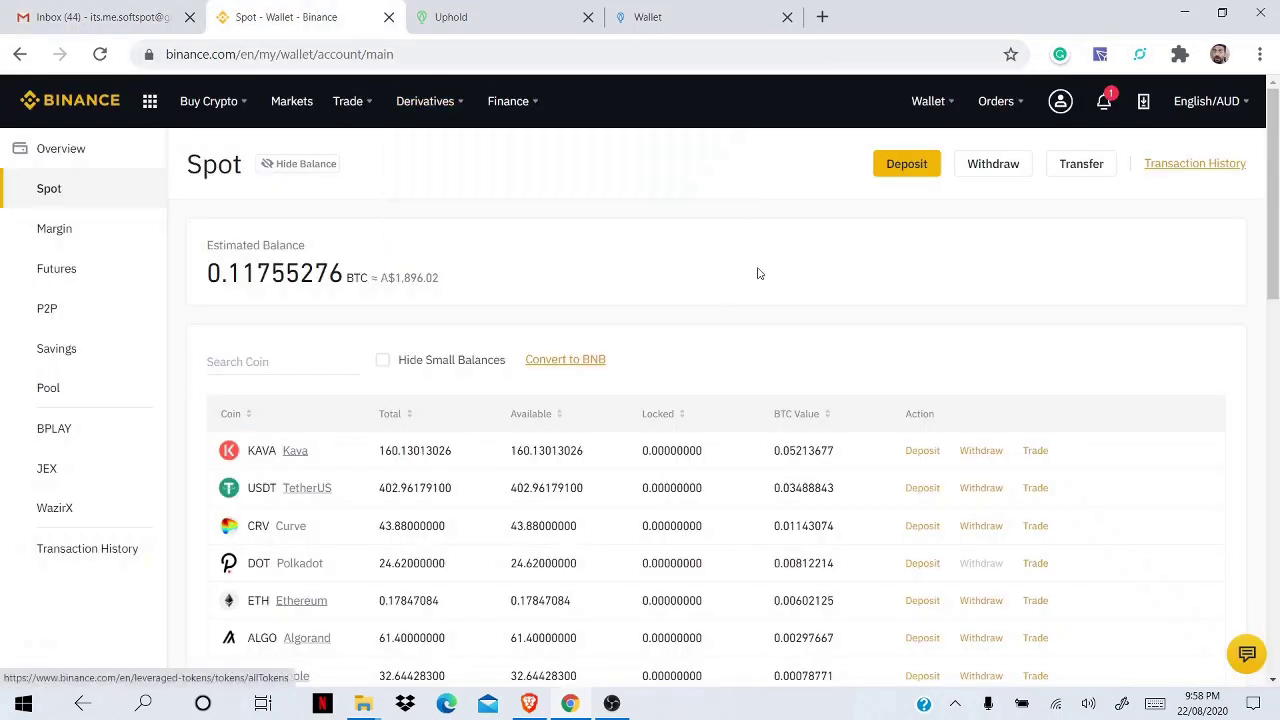
Scroll the Binance Spot wallet to the XRP row showing 32.64428300
{"action": "scroll", "coordinate": [709, 271], "scroll_direction": "down", "scroll_amount": 2}
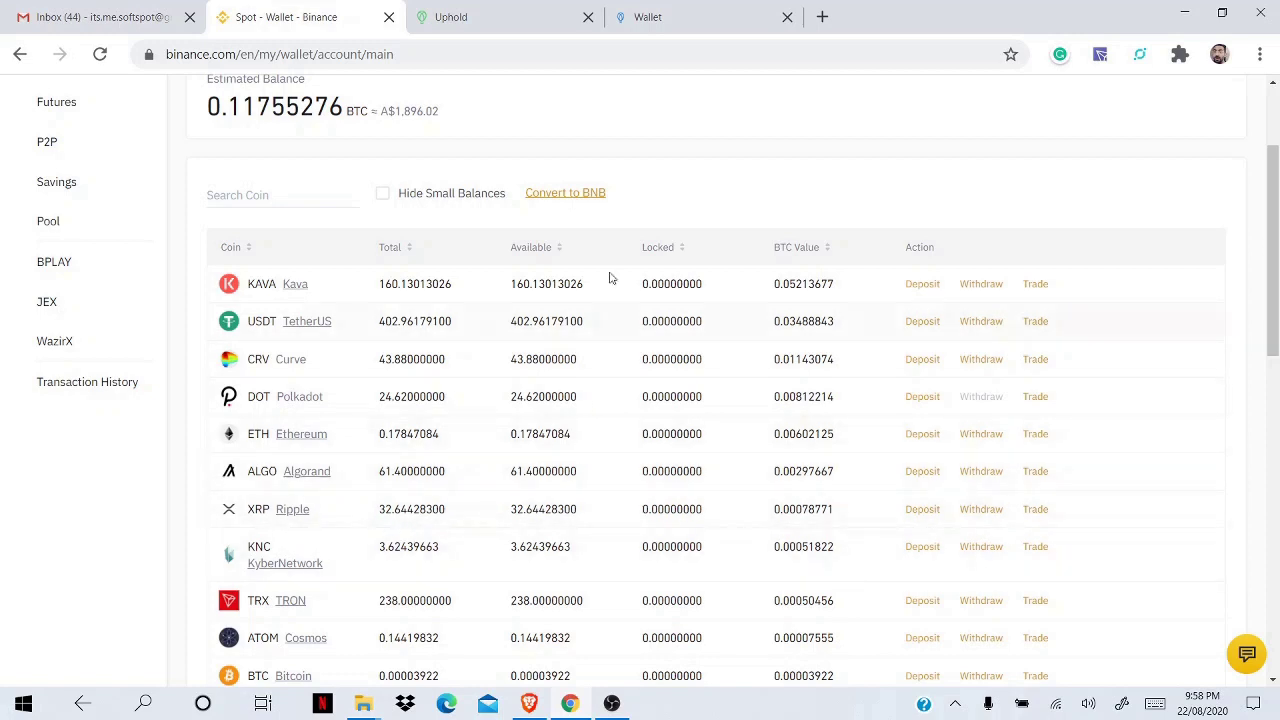
Return to the Uphold wallet dashboard, now showing 4.38646 BAT ($2.28 AUD) after the withdrawal
{"action": "left_click", "coordinate": [545, 8]}
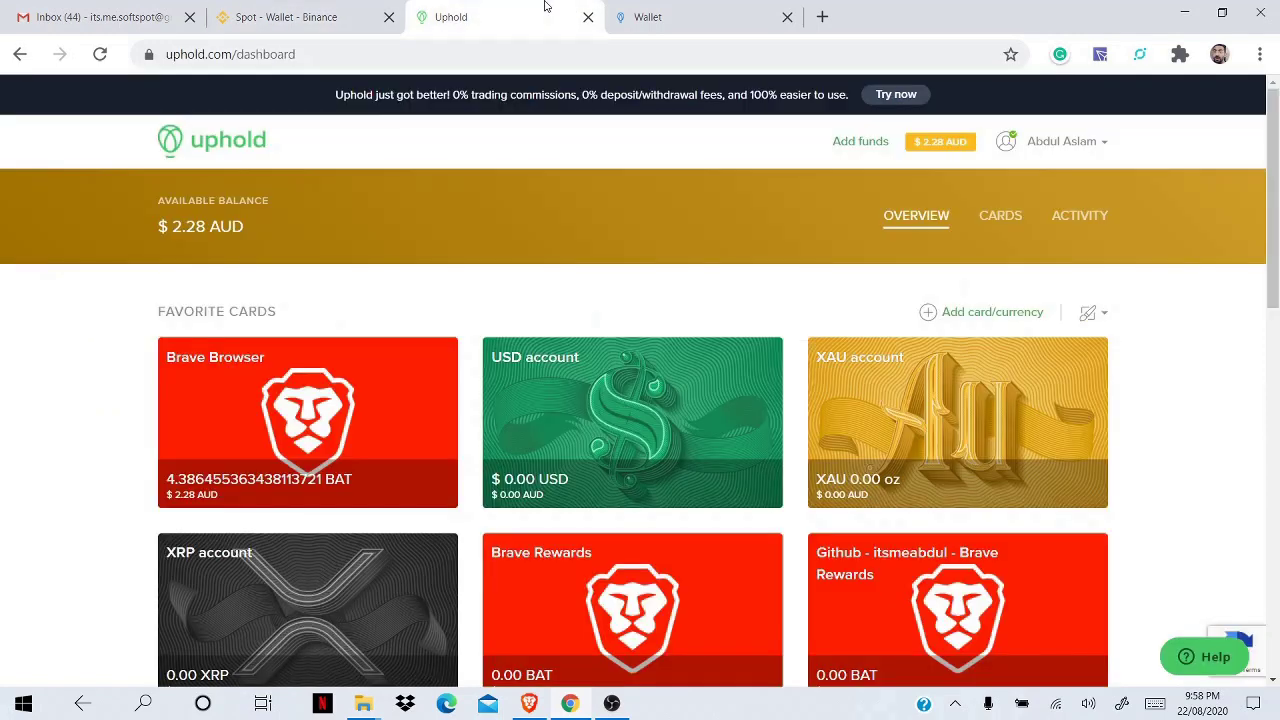
{"action": "left_click", "coordinate": [676, 12]}
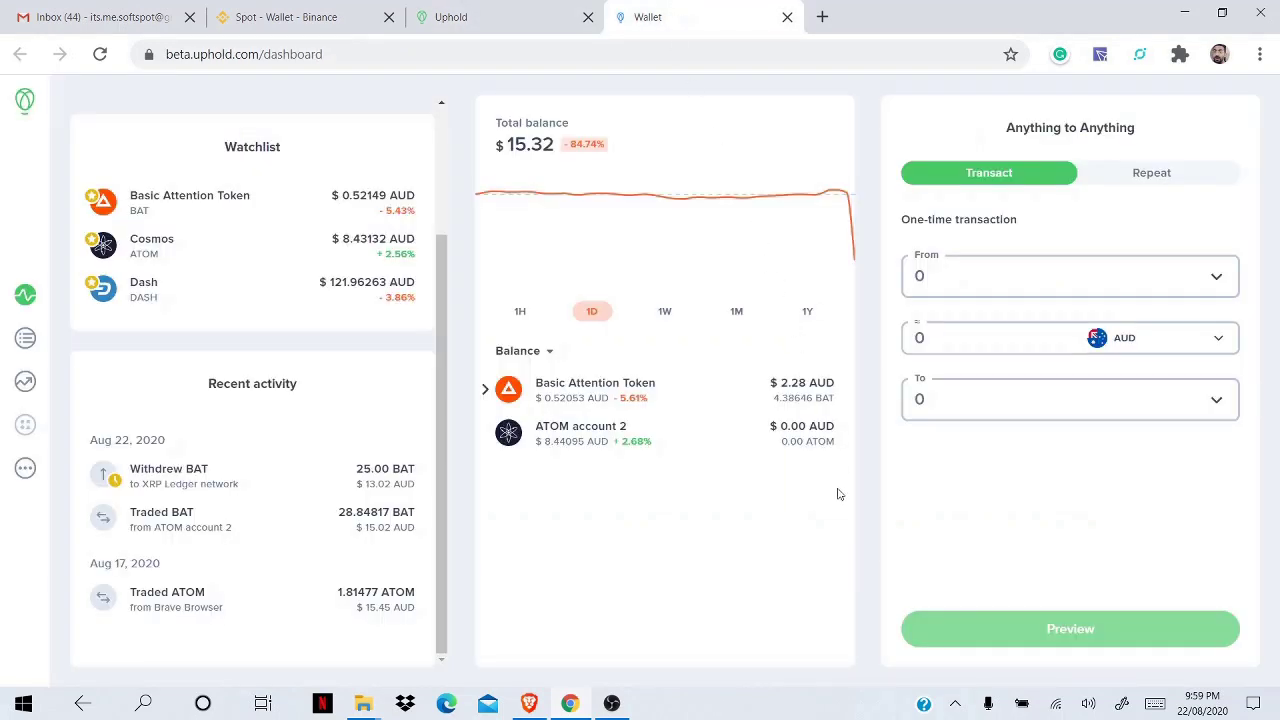